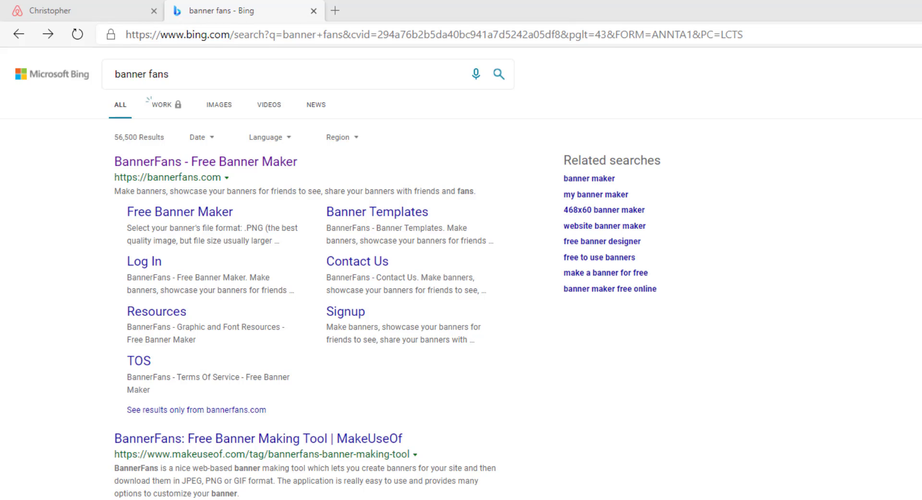
- Open the BannerFans banner maker and set a custom banner size of 800 px wide and 110 px high
left_click(179, 202)
left_click(186, 165)
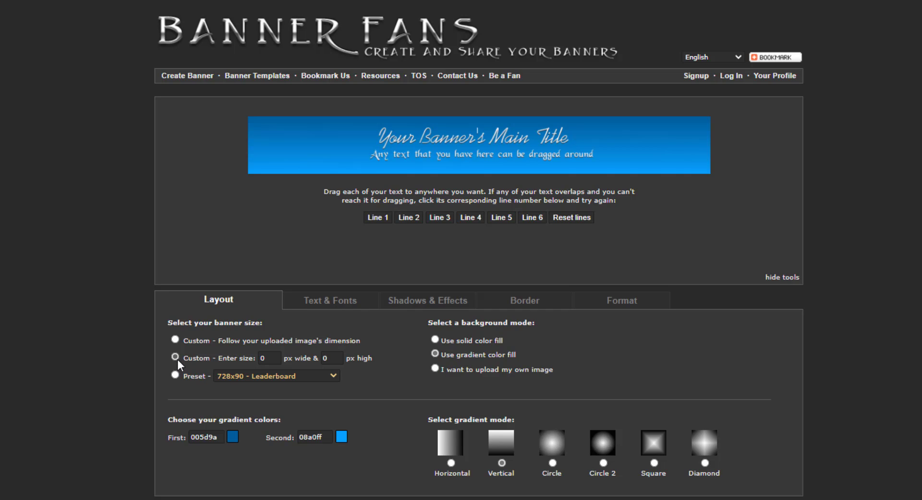
left_click(260, 358)
type("800")
key("Tab")
type("110")
scroll(405, 369, "down", 4)
scroll(404, 369, "up", 4)
- Set the banner's first gradient color to dark blue 000066 and the second to light blue 7dafff
left_click(359, 451)
left_click(233, 438)
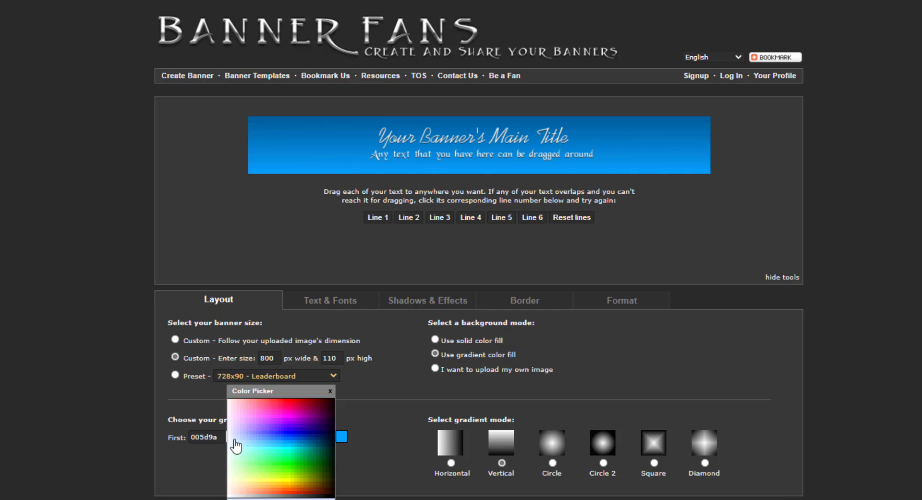
left_click(321, 441)
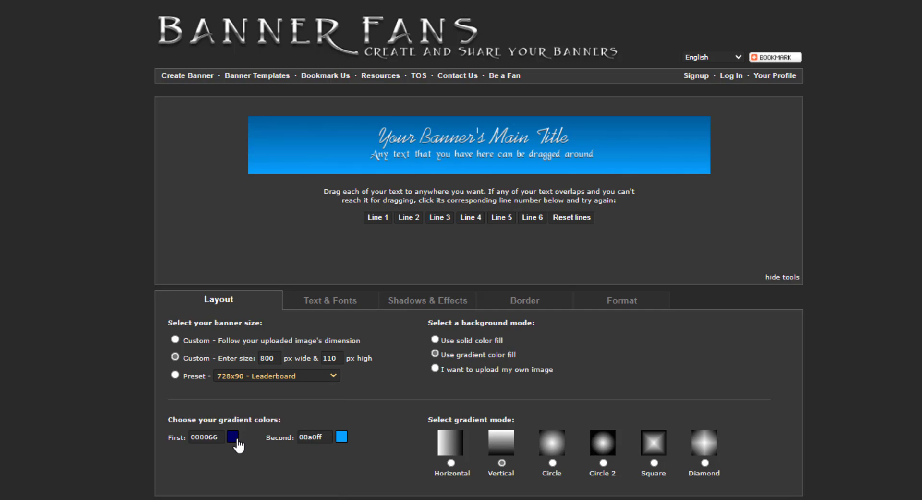
left_click(340, 438)
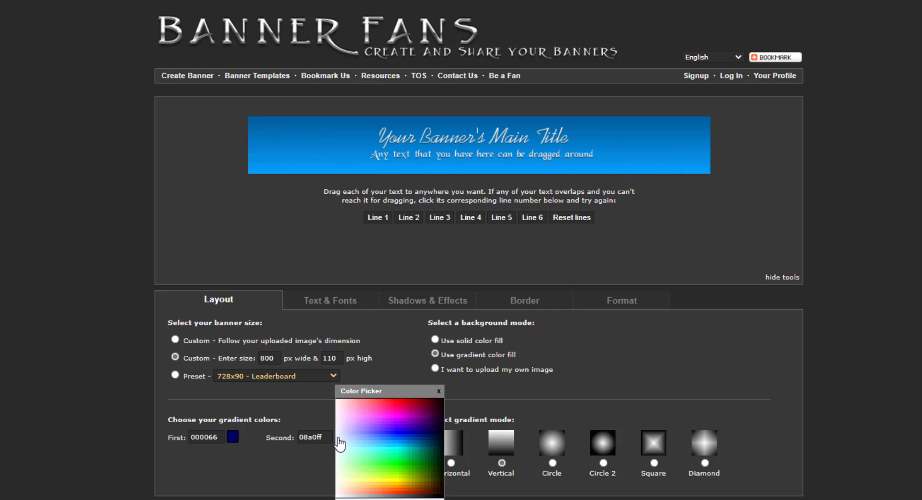
left_click(365, 438)
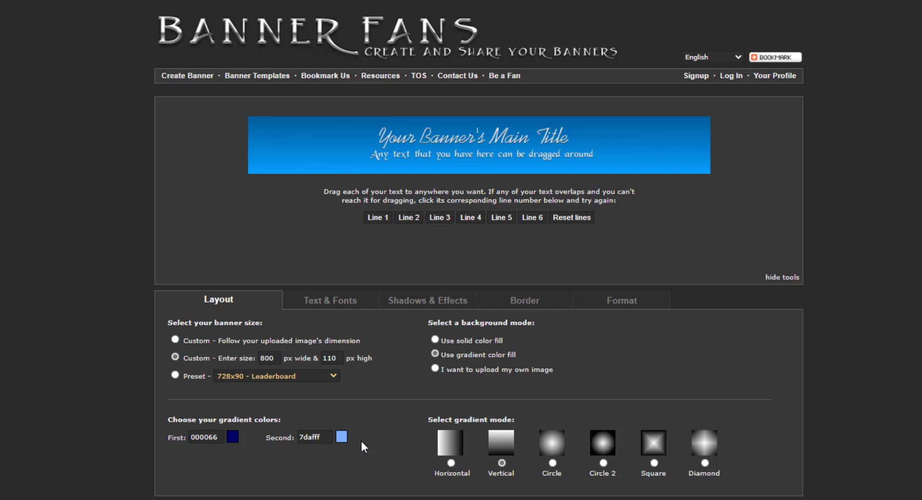
- Try the Horizontal, Vertical, Circle and Circle 2 gradient modes on the banner background
left_click(453, 462)
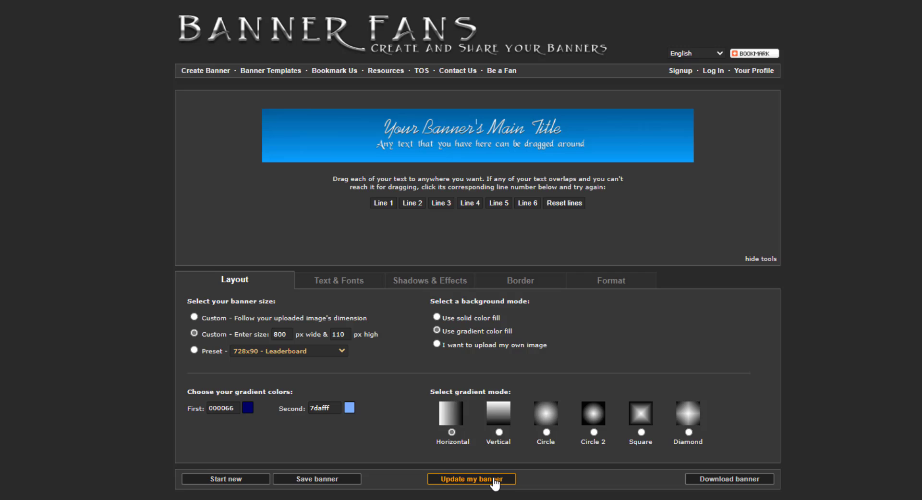
left_click(494, 479)
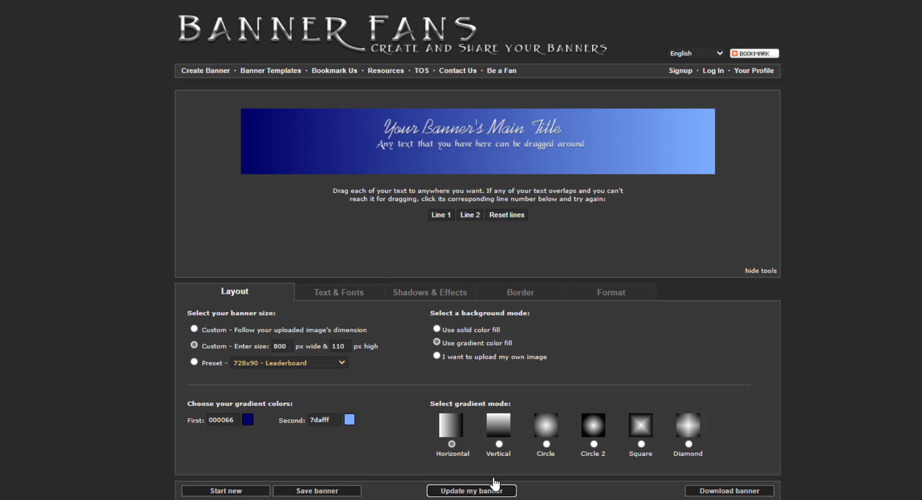
left_click(499, 445)
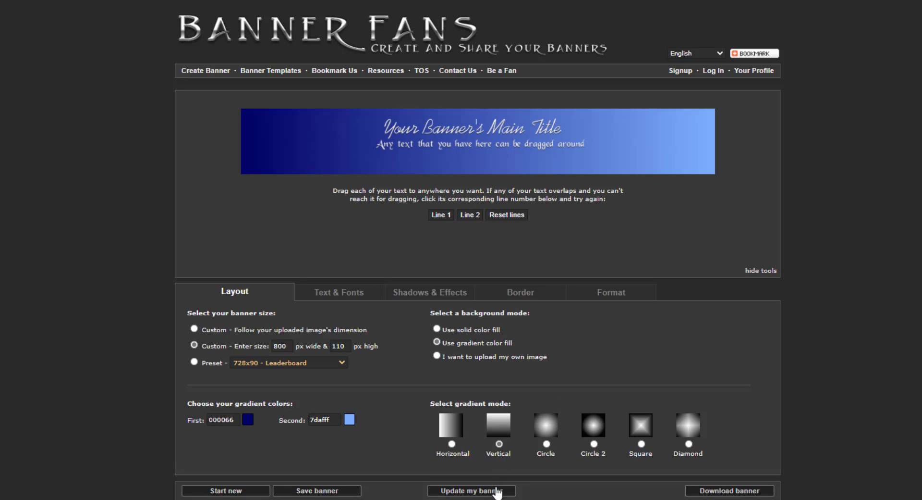
left_click(547, 443)
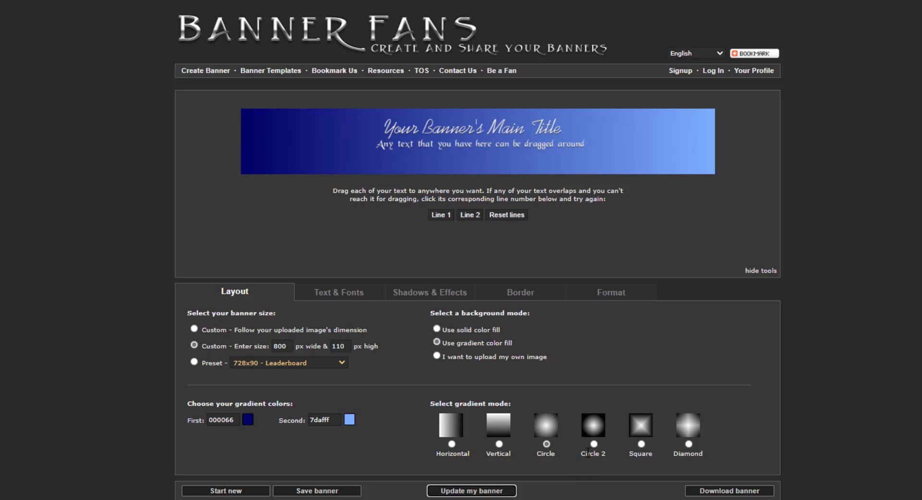
left_click(594, 444)
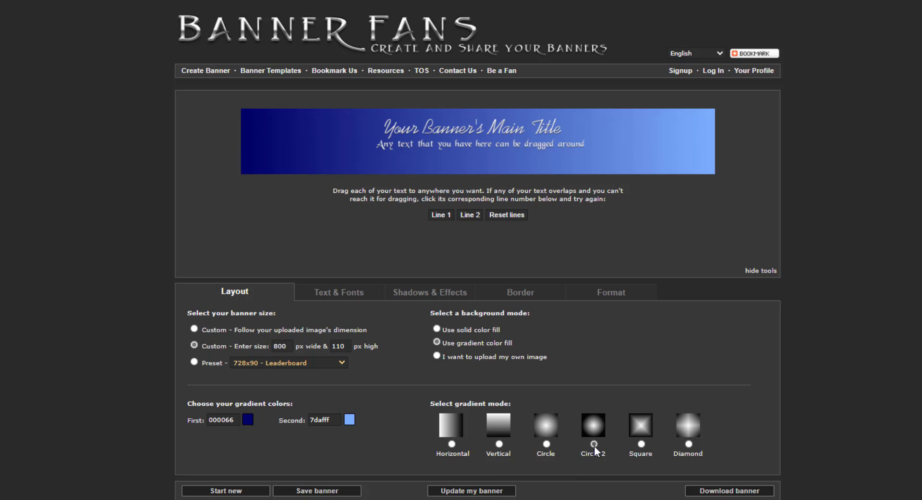
left_click(489, 491)
left_click(595, 446)
left_click(507, 489)
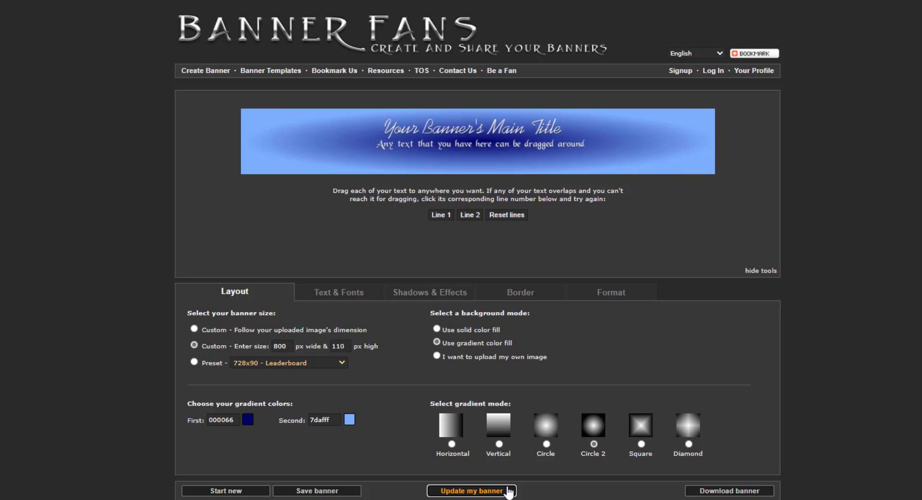
- Set the background's gradient mode to Square and update the banner
left_click(644, 447)
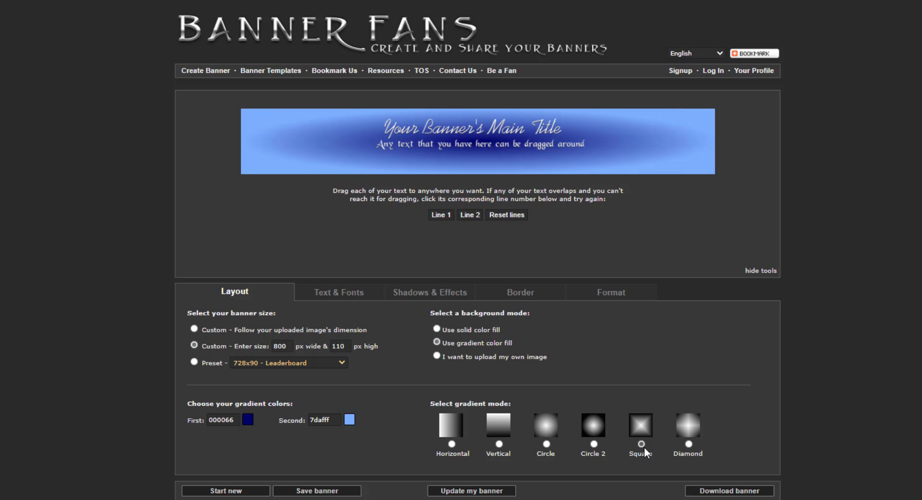
left_click(501, 493)
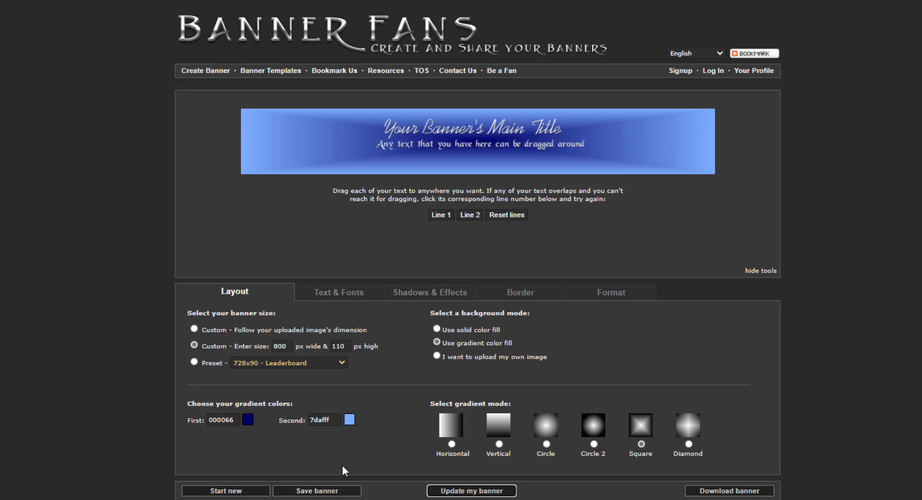
- Replace the line 1 text with "Website Banner Tutorial" and update the banner
left_click(341, 294)
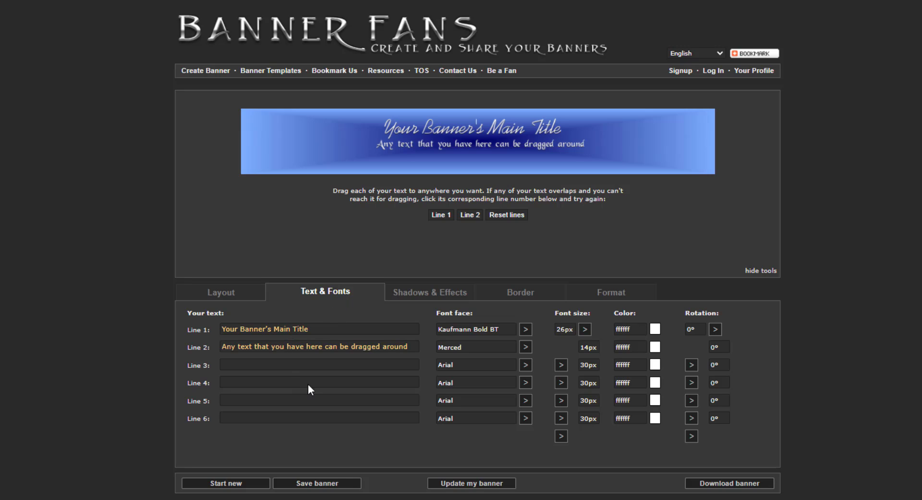
left_click(317, 332)
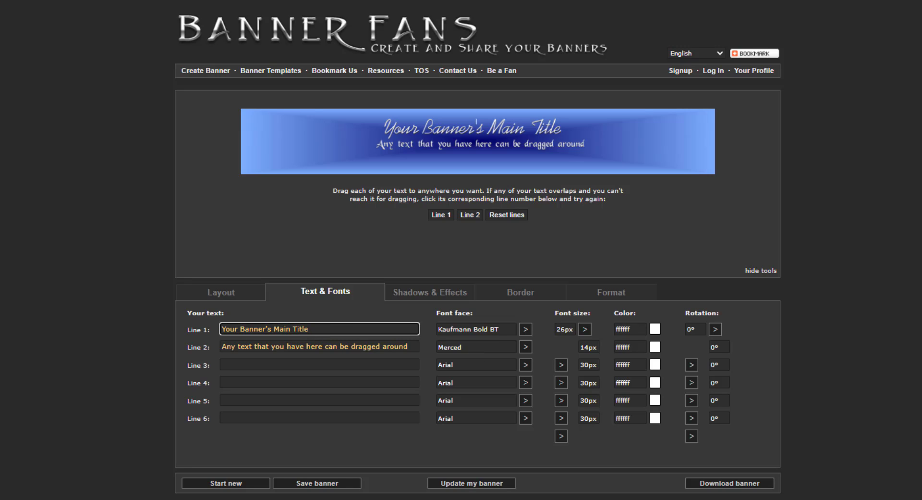
key("BackSpace")
key("BackSpace")
key("BackSpace")
key("BackSpace")
key("BackSpace")
key("BackSpace")
key("BackSpace")
key("BackSpace")
key("BackSpace")
key("BackSpace")
key("BackSpace")
key("BackSpace")
key("BackSpace")
key("BackSpace")
key("BackSpace")
key("BackSpace")
key("BackSpace")
key("BackSpace")
key("BackSpace")
key("BackSpace")
key("BackSpace")
type("Website Banner Tutorial")
left_click(495, 485)
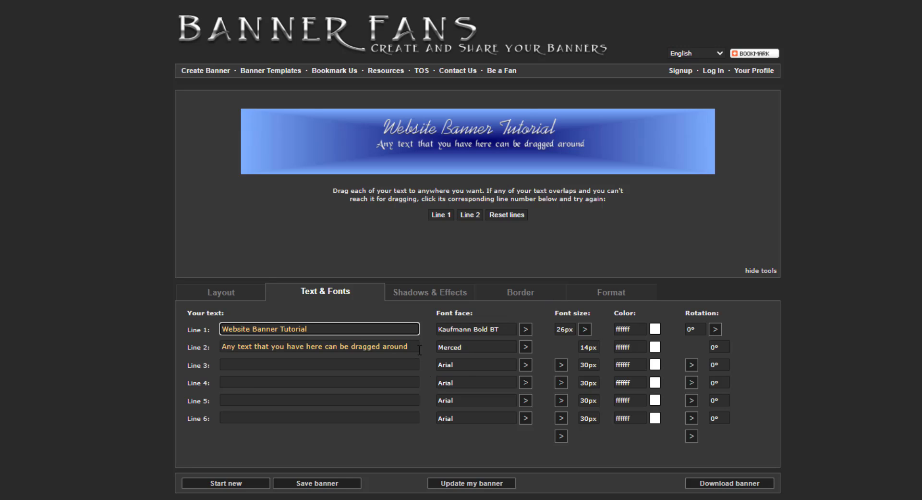
- Clear all of the placeholder text from line 2
left_click_drag(411, 346, 247, 355)
key("BackSpace")
key("BackSpace")
key("BackSpace")
key("BackSpace")
key("BackSpace")
key("BackSpace")
key("BackSpace")
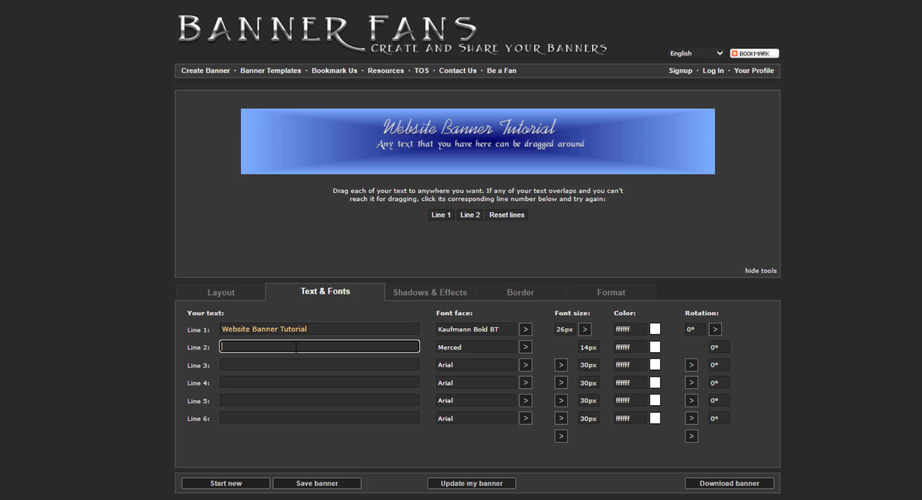
- Set the line 1 font to BlackChancery and update the banner
left_click(493, 332)
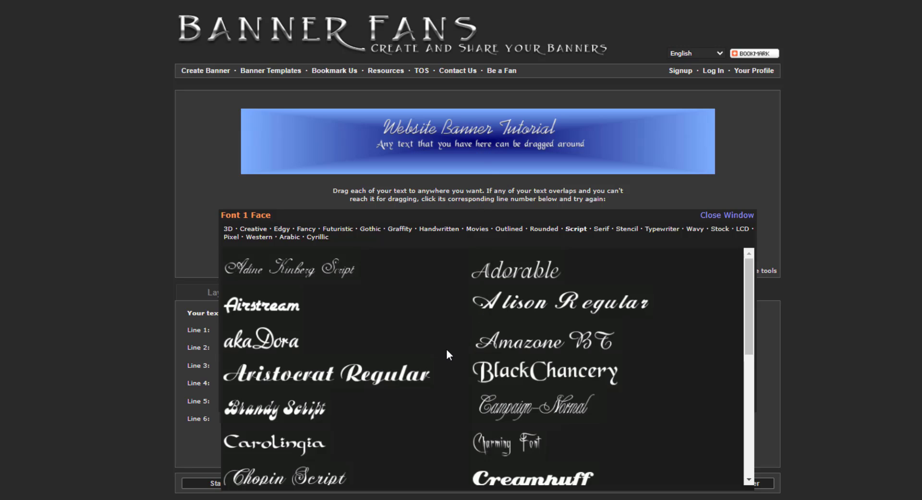
left_click(553, 375)
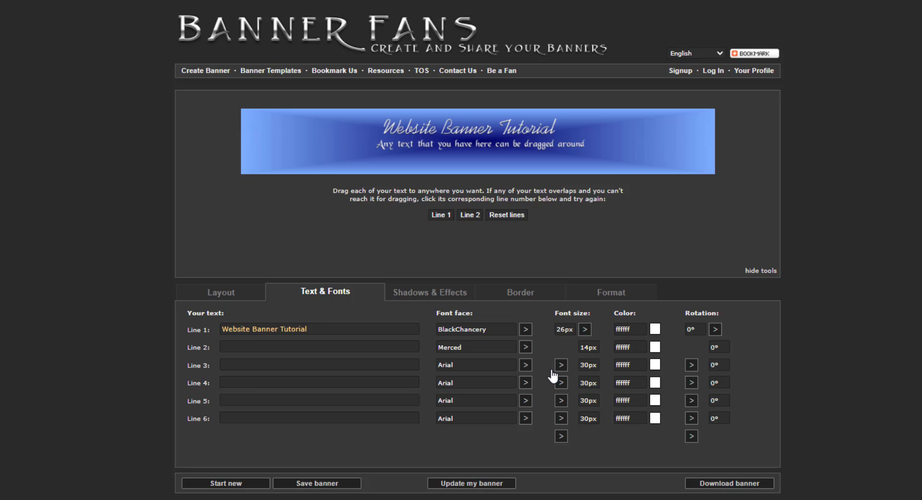
left_click(465, 485)
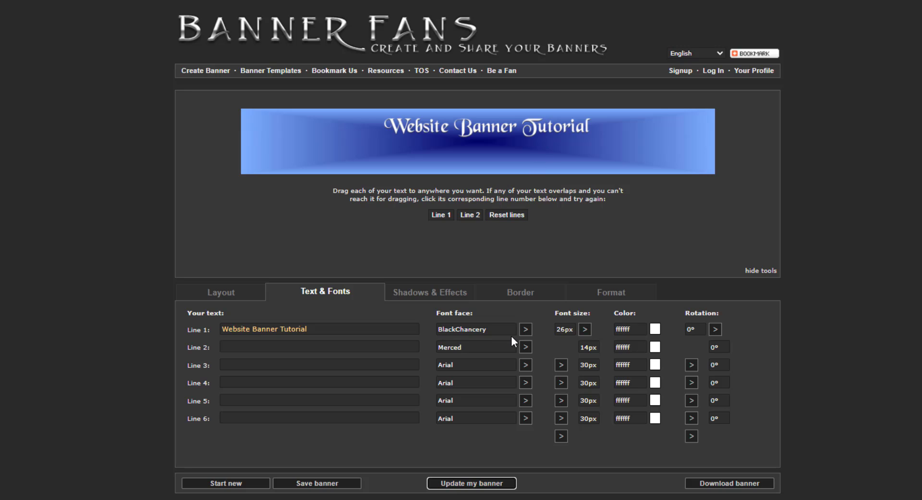
- Browse the Script, Creative and Edgy font categories for line 1
left_click(525, 334)
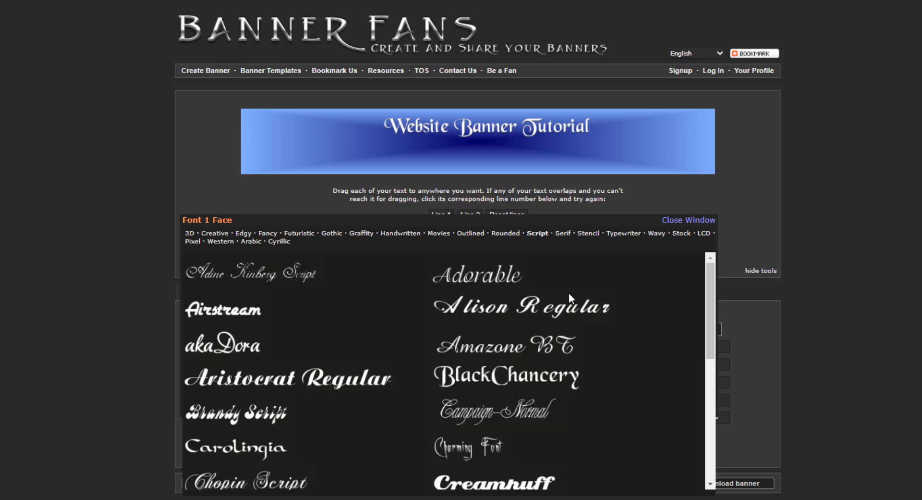
scroll(598, 378, "down", 5)
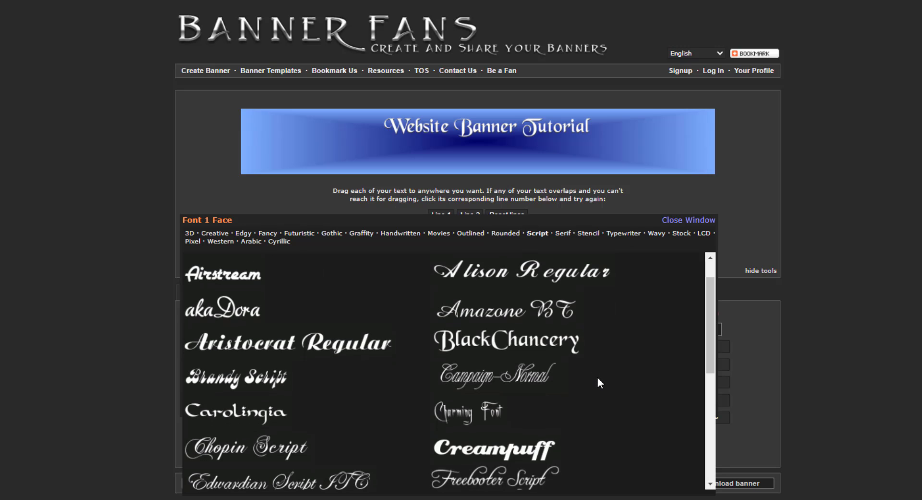
scroll(597, 378, "down", 8)
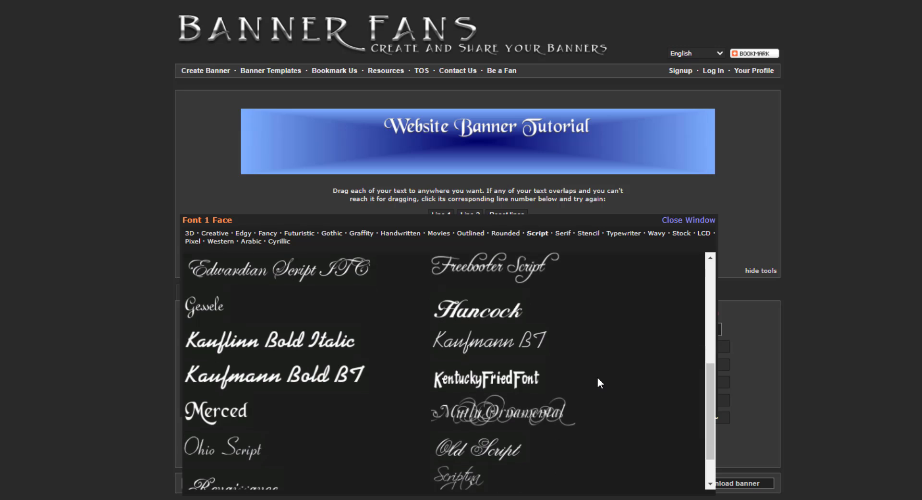
scroll(598, 378, "up", 5)
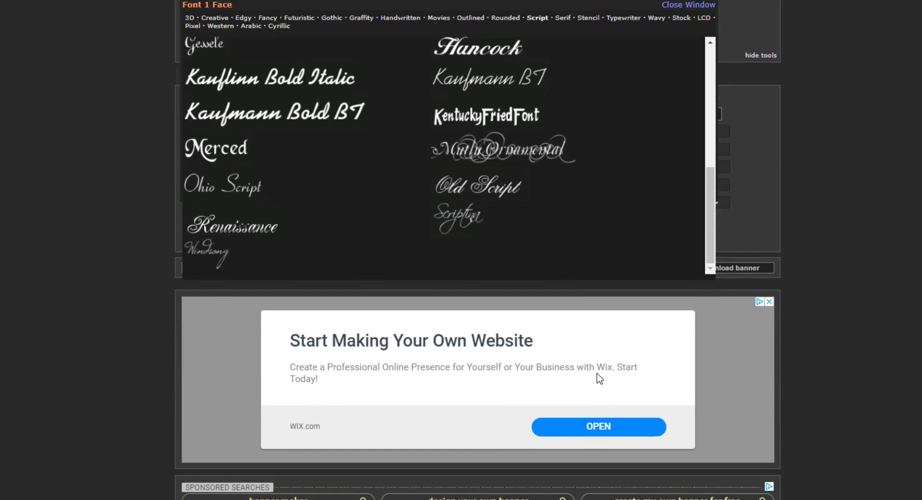
left_click_drag(708, 405, 711, 249)
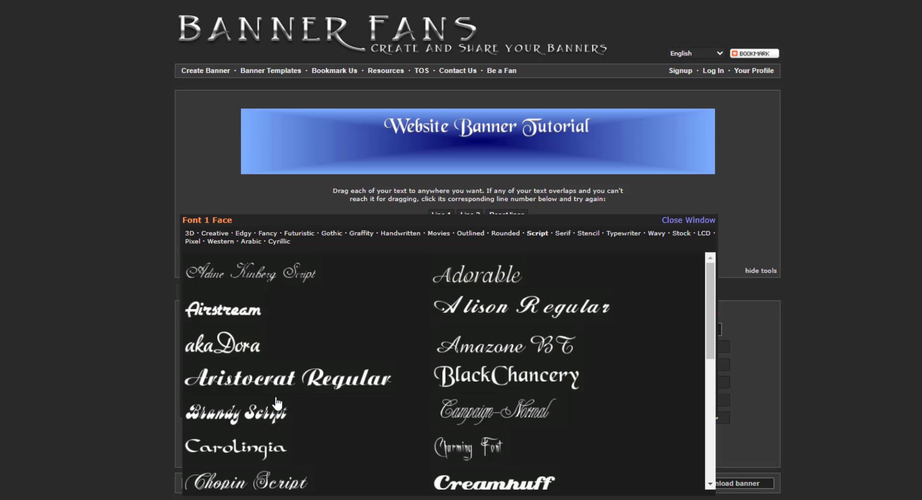
left_click(216, 233)
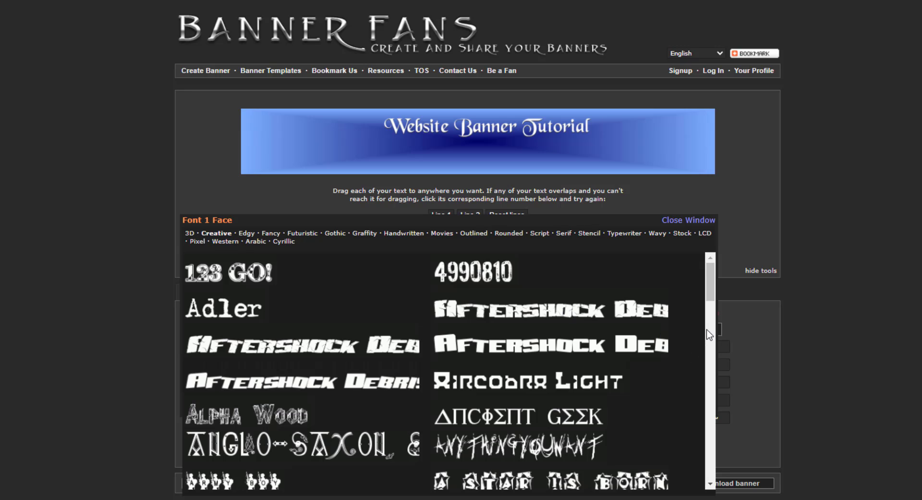
scroll(709, 318, "down", 3)
left_click_drag(709, 318, 694, 437)
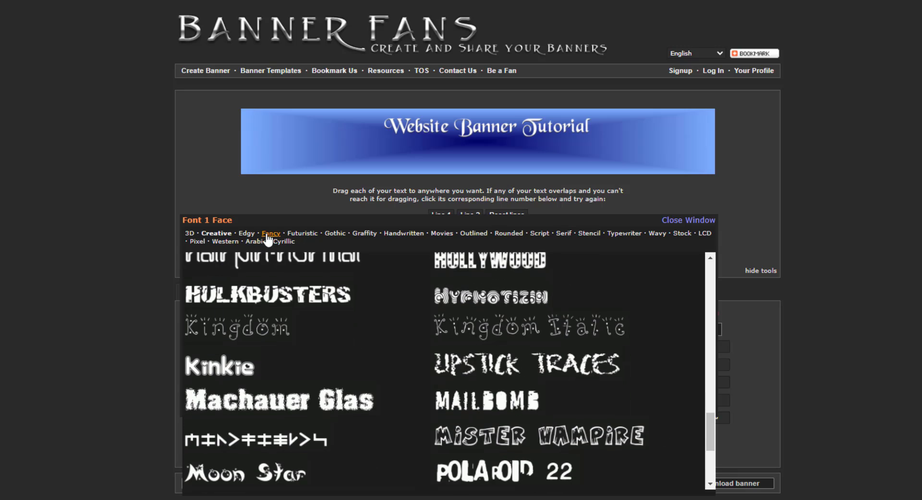
left_click(247, 233)
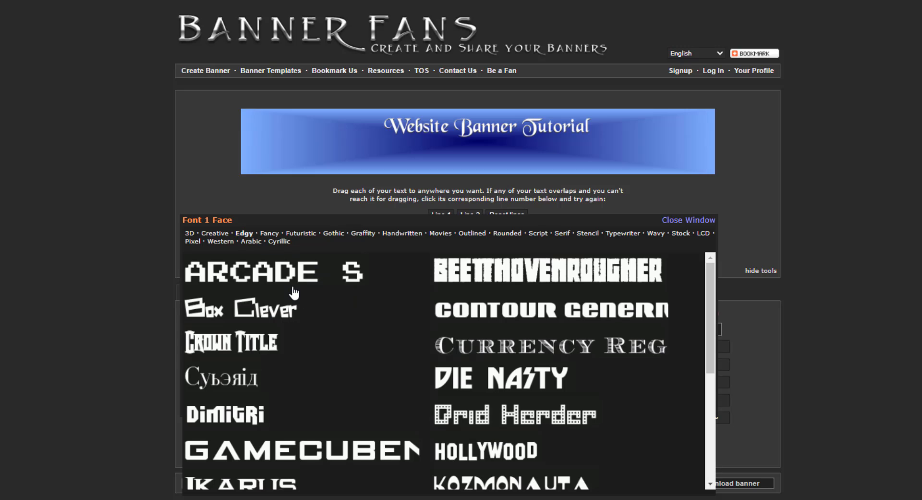
- Set the line 1 font to Andrew Script from the Handwritten category and update the banner
left_click(395, 233)
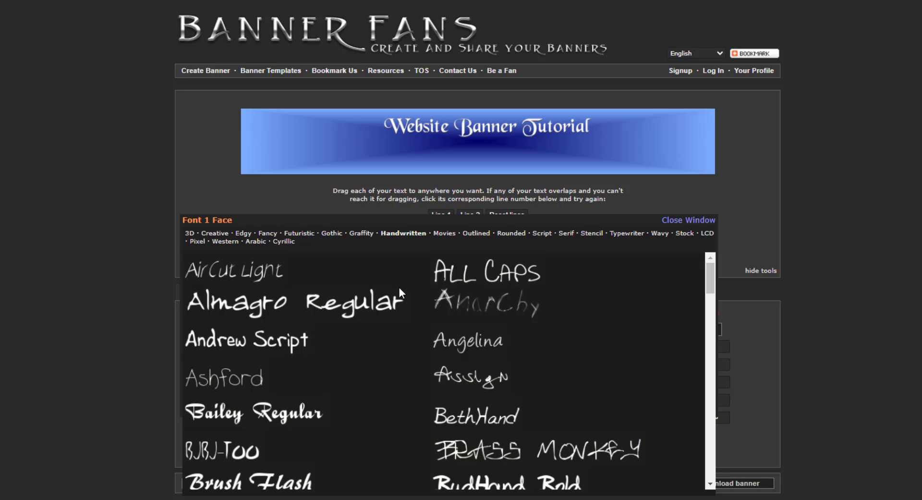
left_click(282, 345)
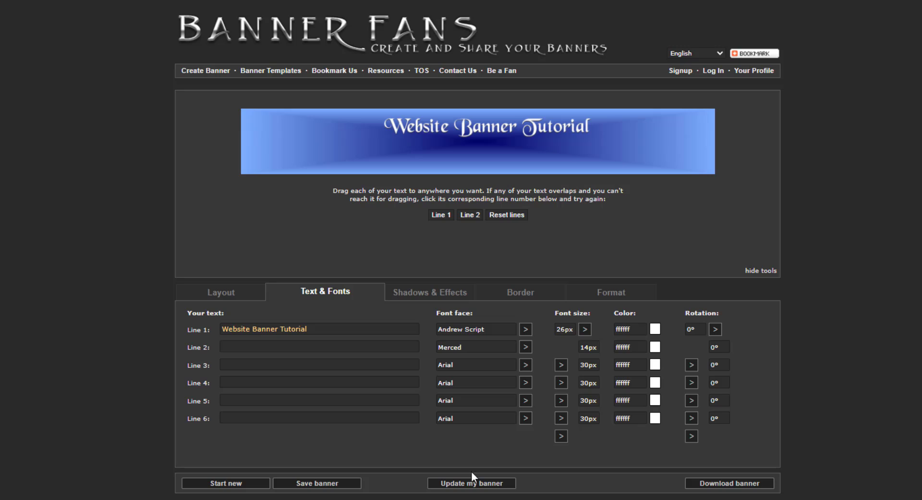
left_click(475, 484)
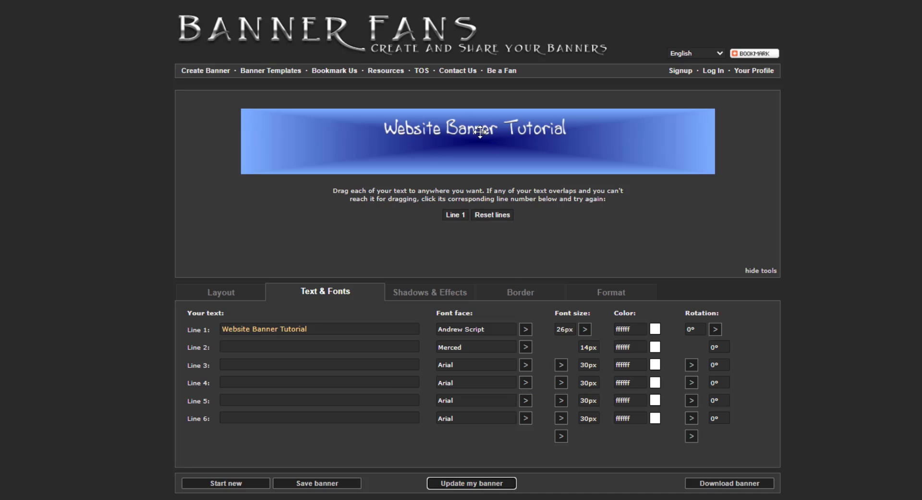
- Move the title text down to the banner's vertical middle, set its font size to 50 px and update the banner
left_click_drag(478, 130, 473, 145)
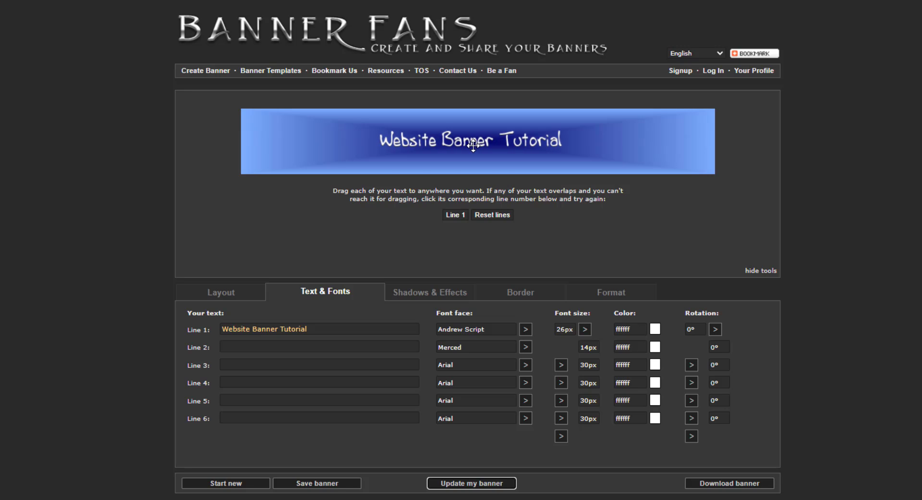
left_click(585, 329)
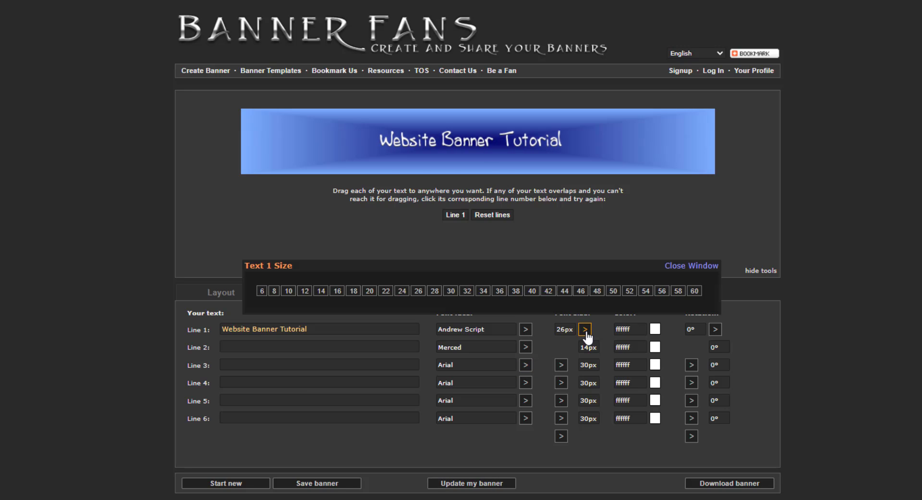
left_click(613, 291)
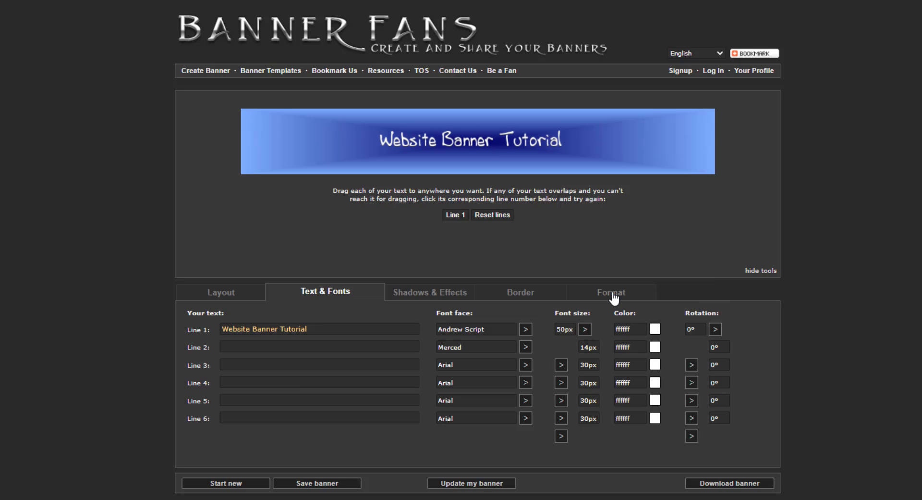
left_click(500, 484)
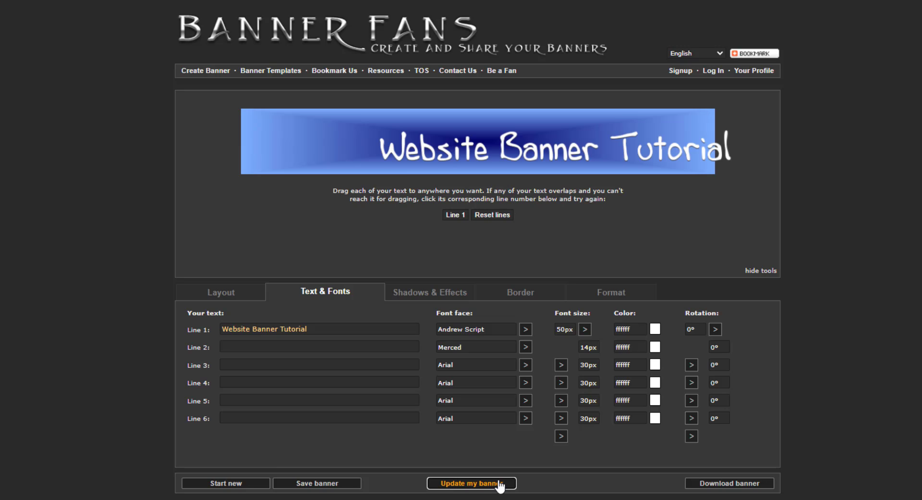
- Set the line 1 font size to 60 px, update the banner and centre the title on the background
left_click_drag(575, 146, 506, 145)
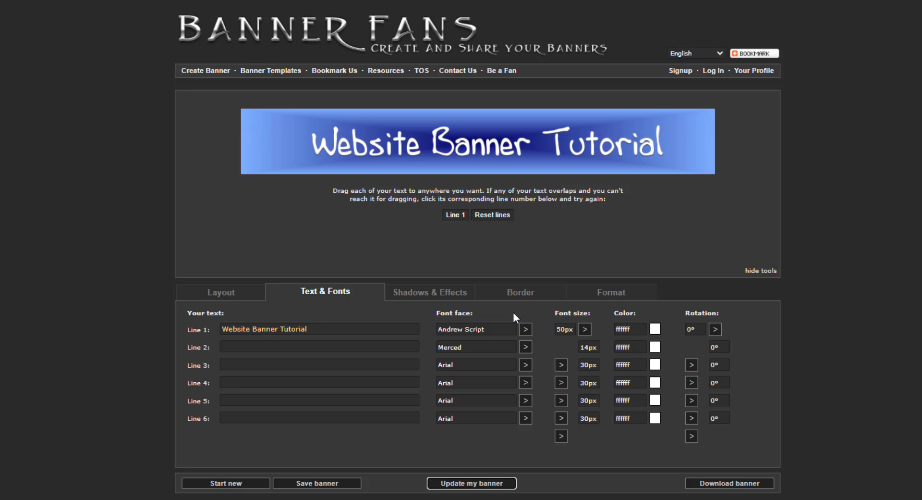
left_click(585, 330)
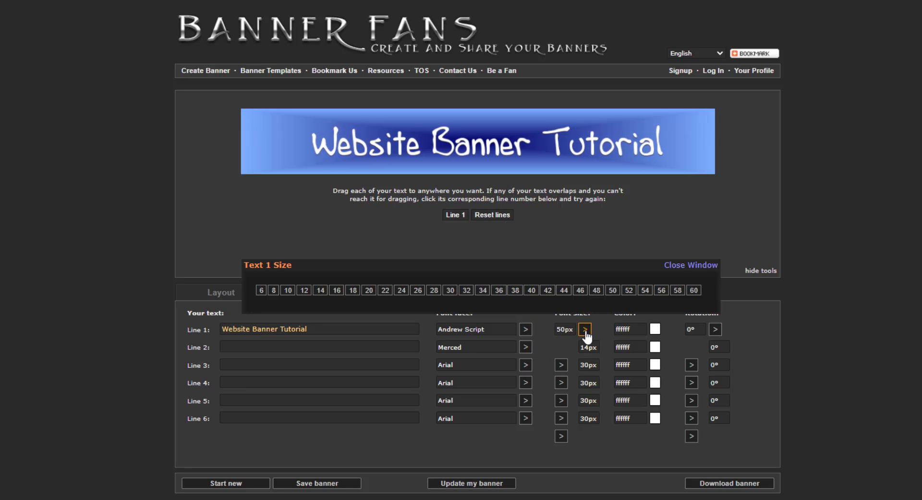
left_click(690, 294)
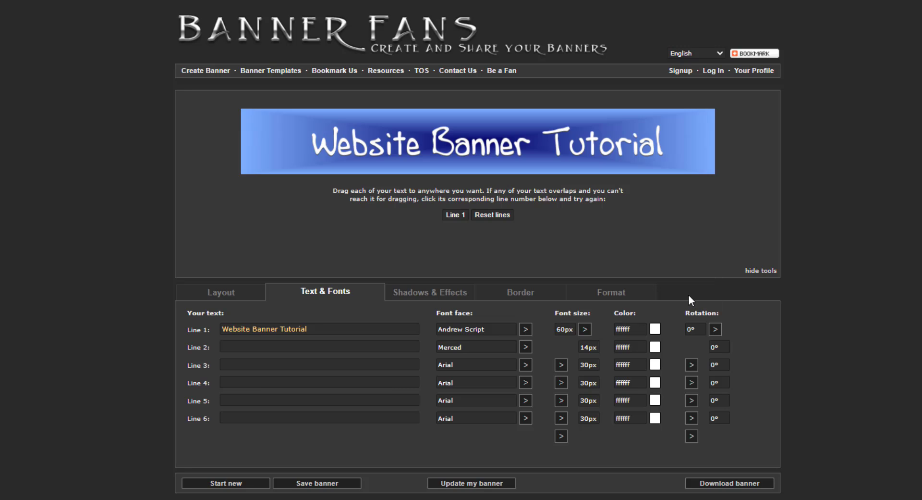
left_click(500, 486)
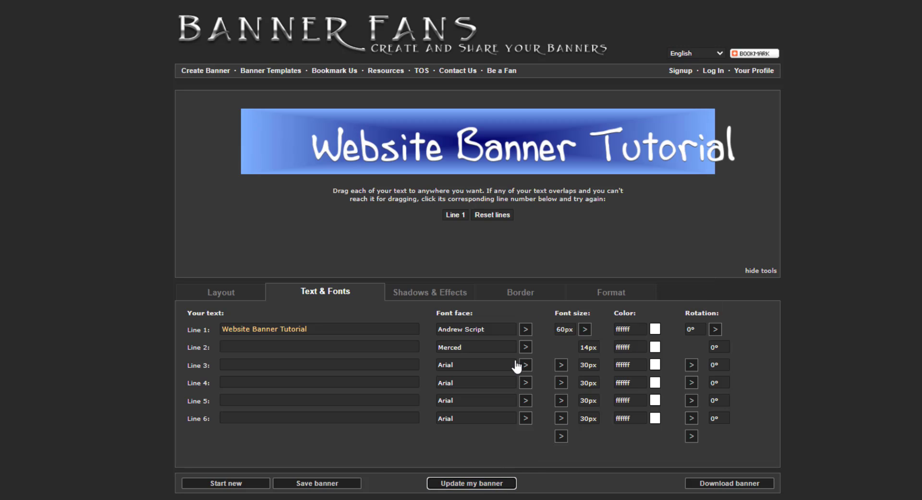
left_click_drag(546, 153, 505, 146)
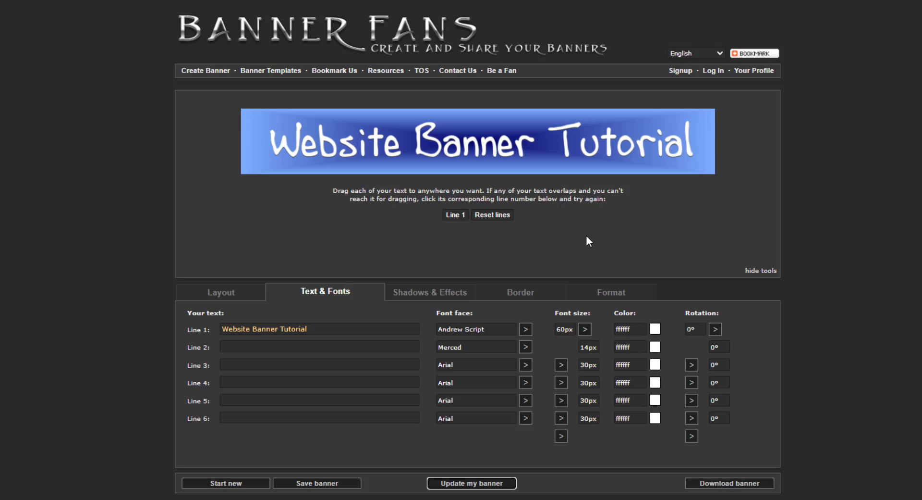
- Set the line 1 text color to dark purple 66003f and update the banner
left_click(656, 330)
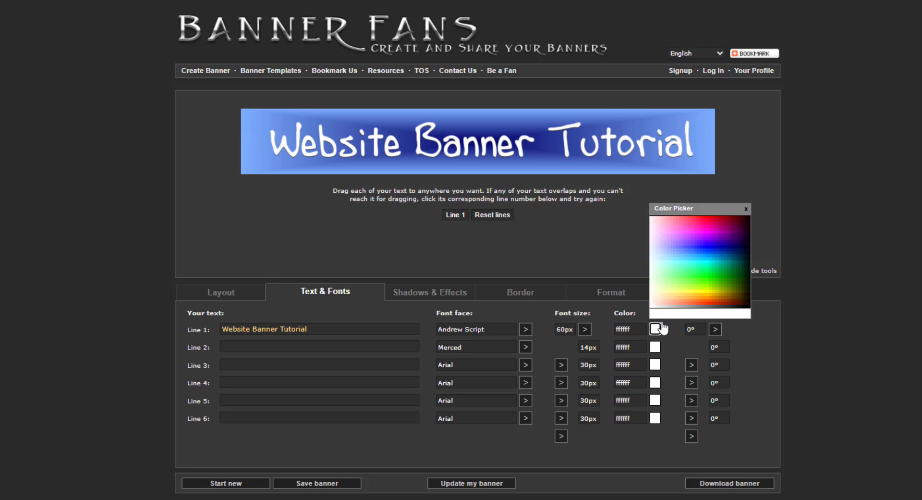
left_click(732, 224)
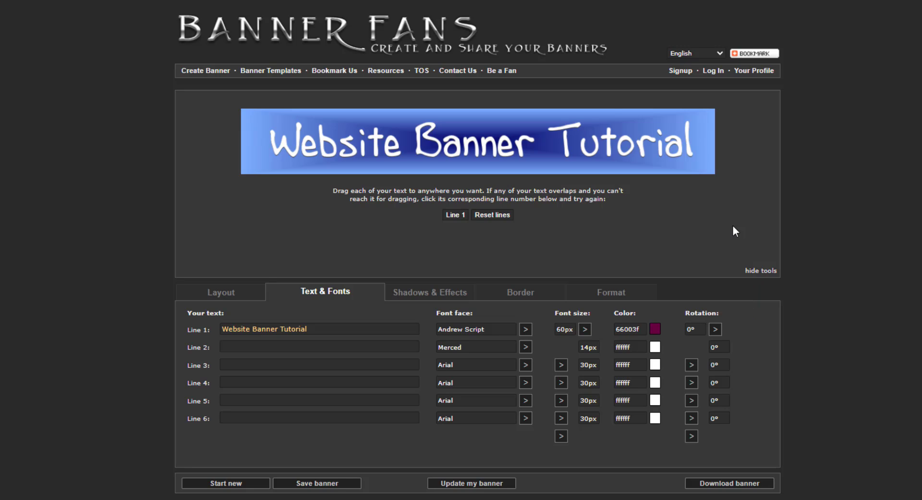
left_click(471, 484)
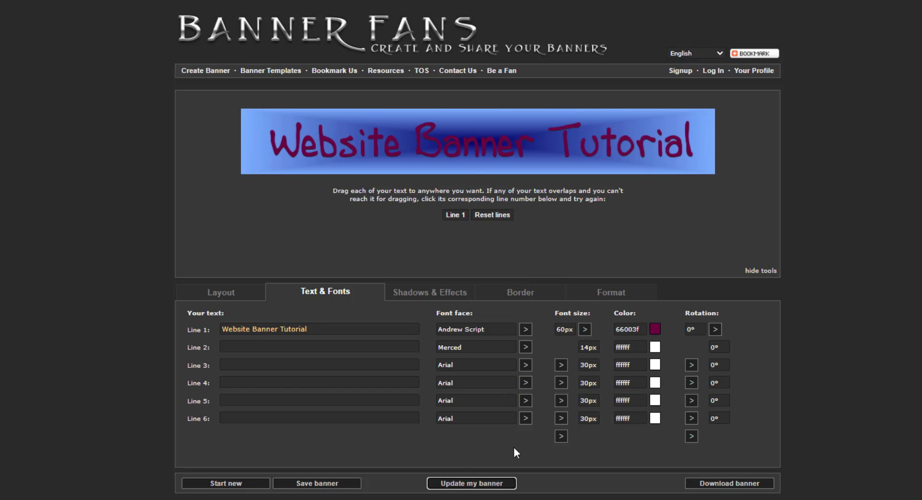
- Set the line 1 text color to dark blue 001866 and update the banner
left_click(656, 331)
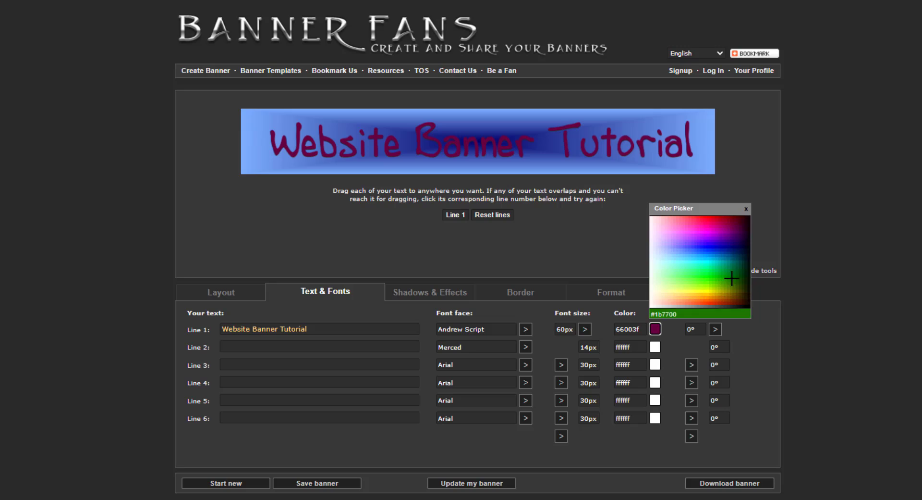
left_click(735, 248)
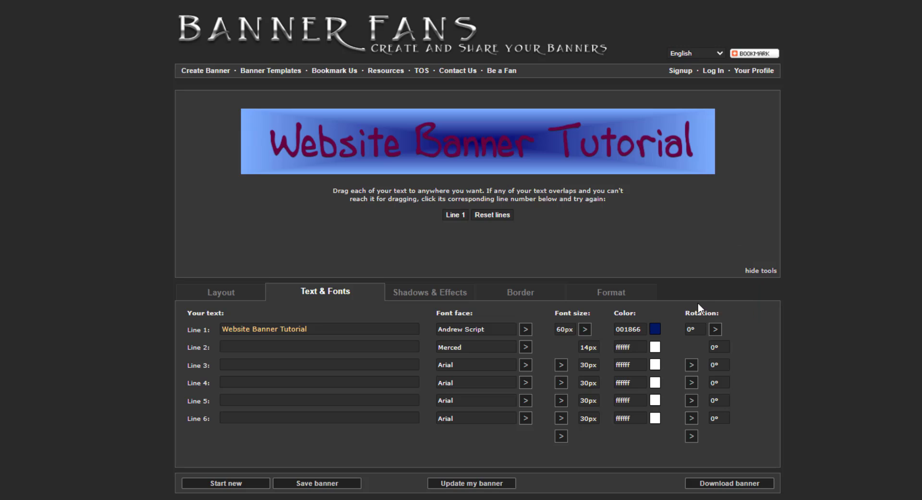
left_click(495, 485)
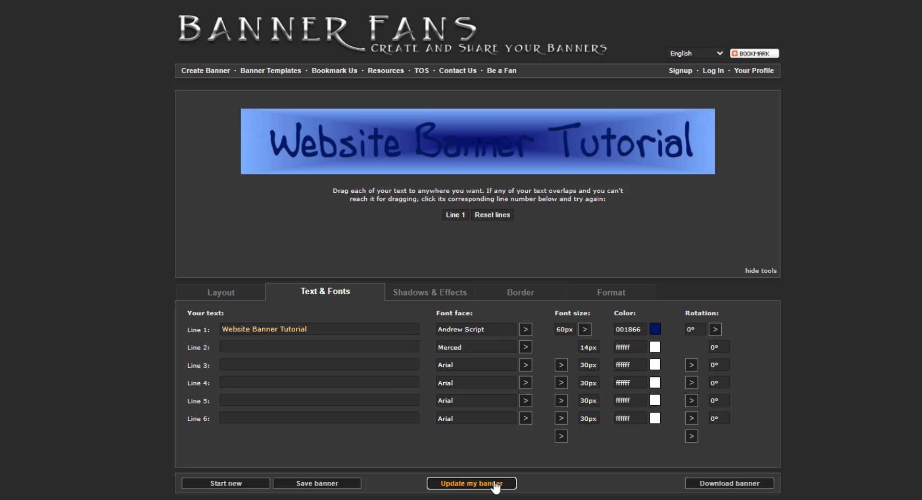
- Set the line 1 text color to pale blue e5f5ff and update the banner
left_click(655, 331)
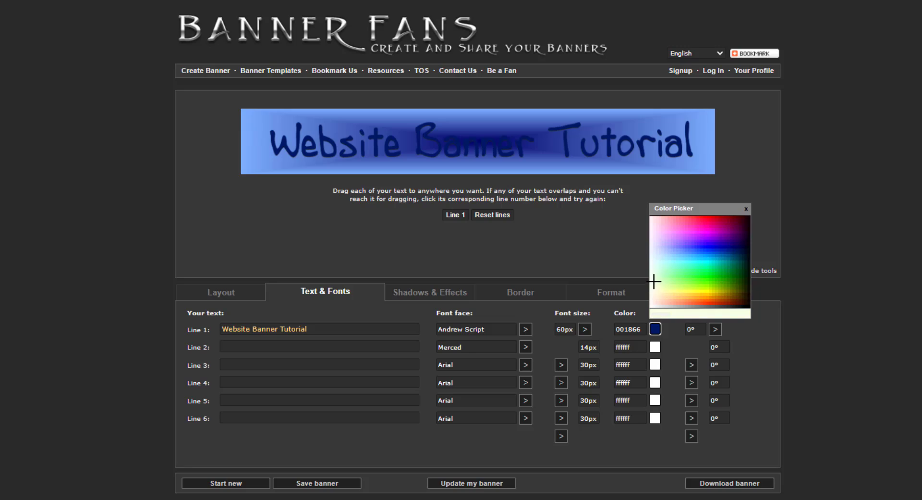
left_click(653, 255)
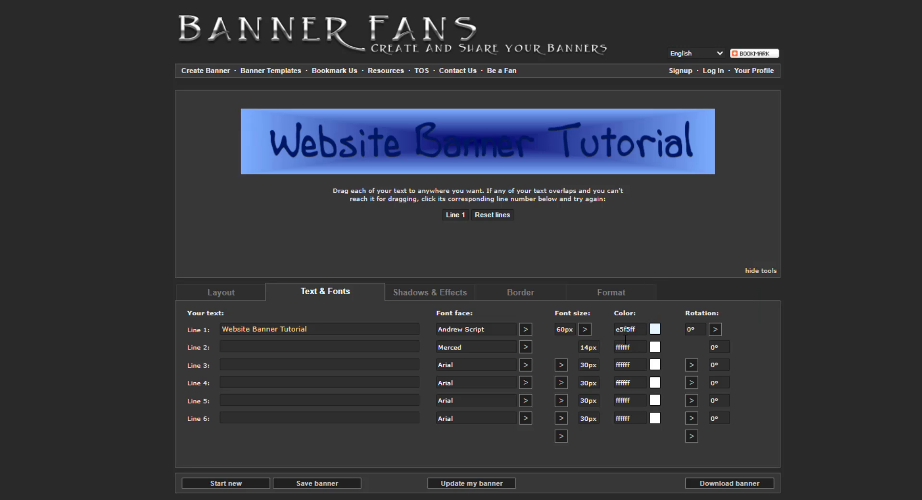
left_click(484, 486)
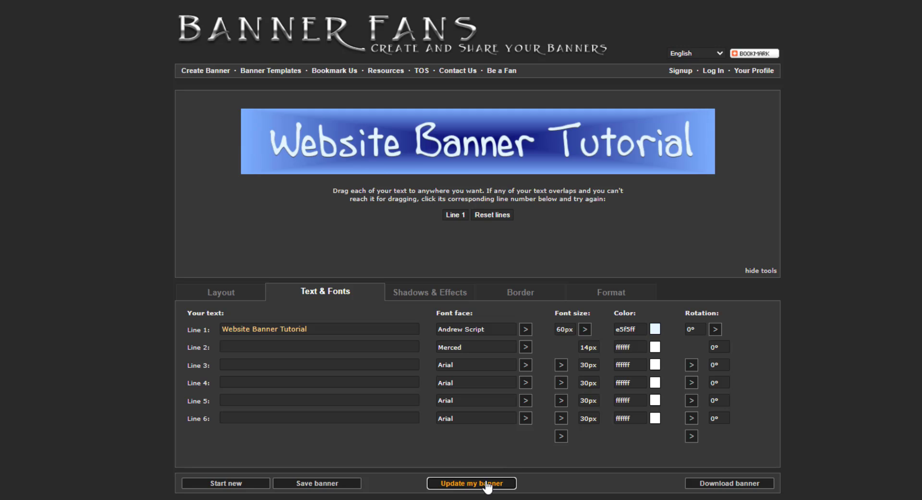
- Review the rotation angles available for line 1
left_click(716, 330)
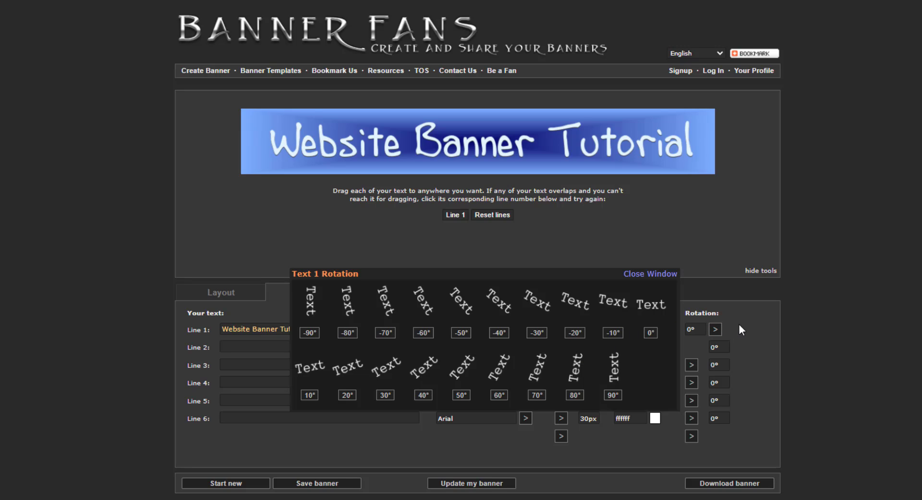
left_click(666, 275)
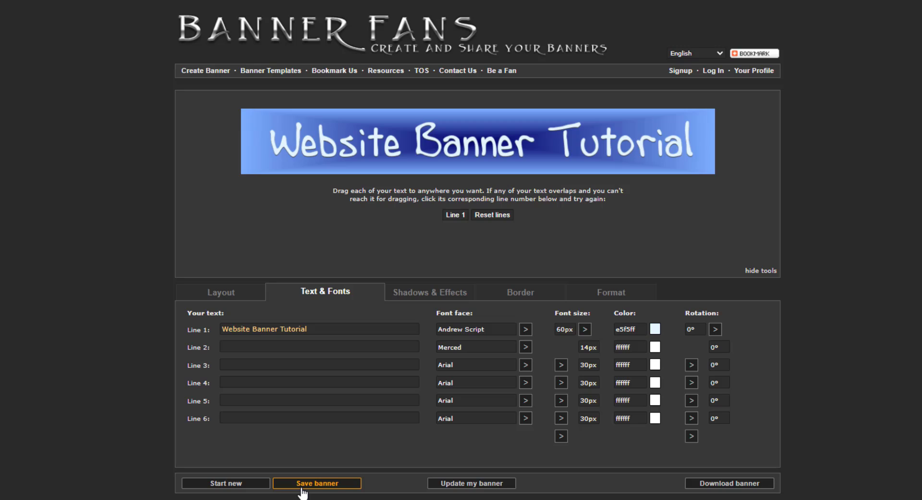
- Give the line 1 text a 1px outline and update the banner
left_click(426, 295)
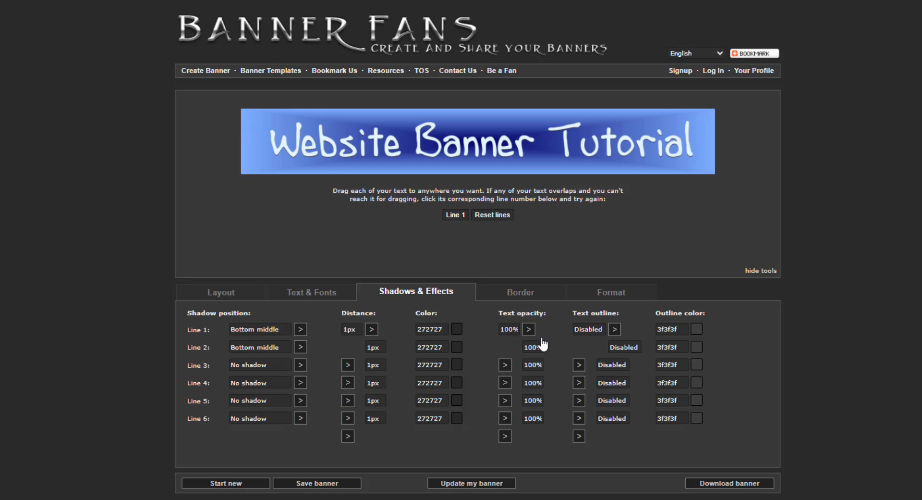
left_click(613, 330)
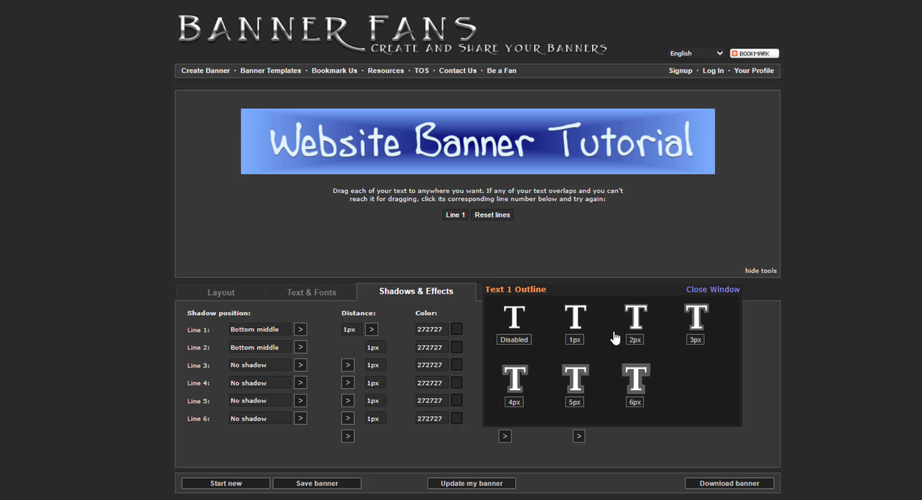
left_click(582, 337)
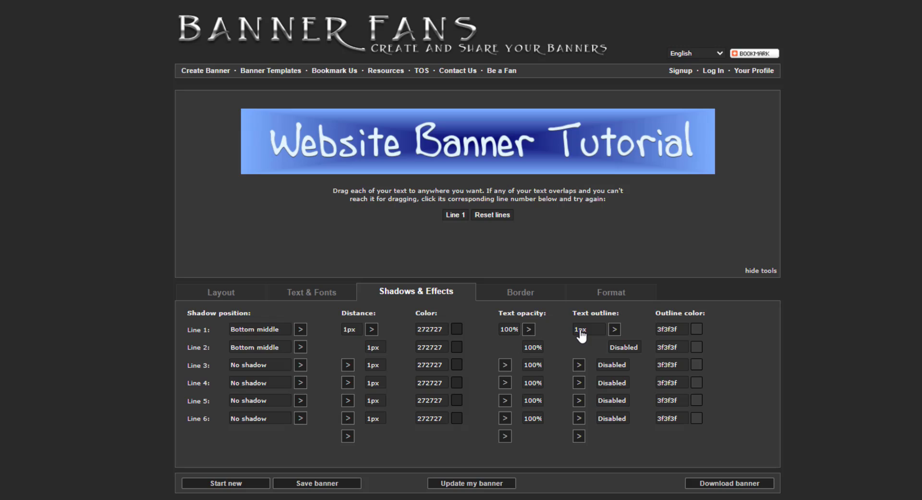
left_click(488, 484)
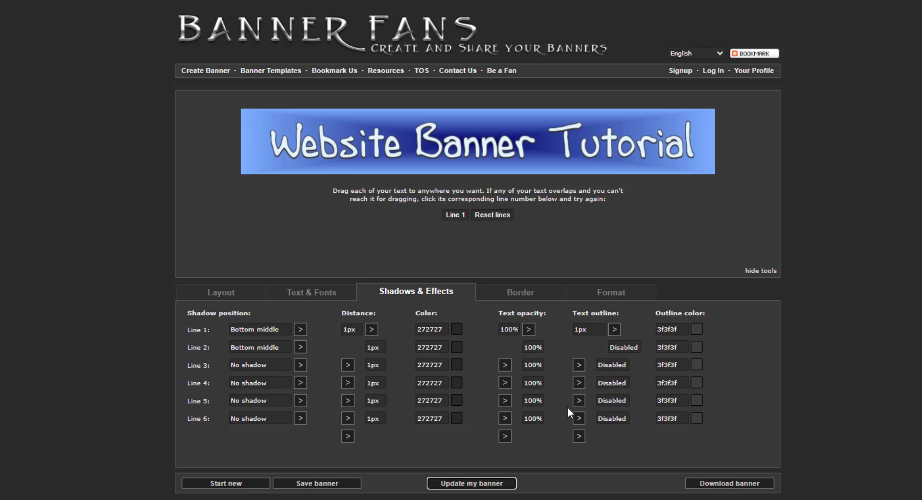
- Set the line 1 text outline to 3px and update the banner
left_click(617, 333)
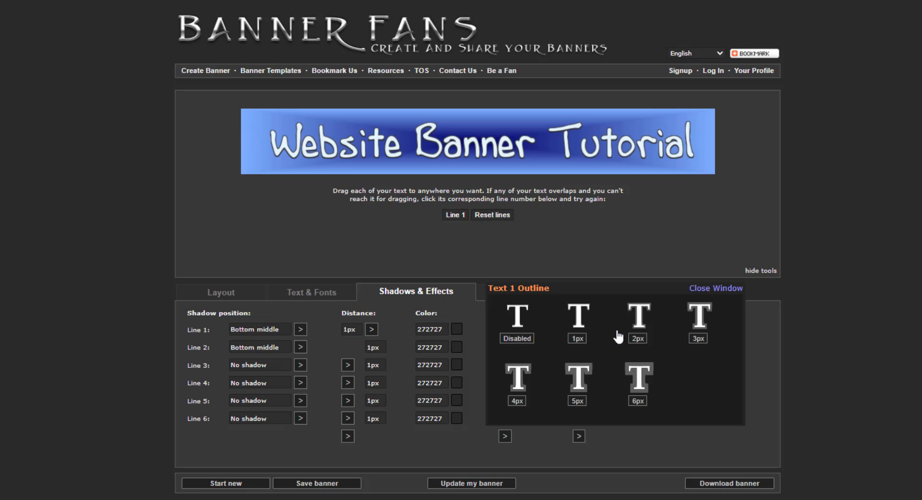
left_click(696, 336)
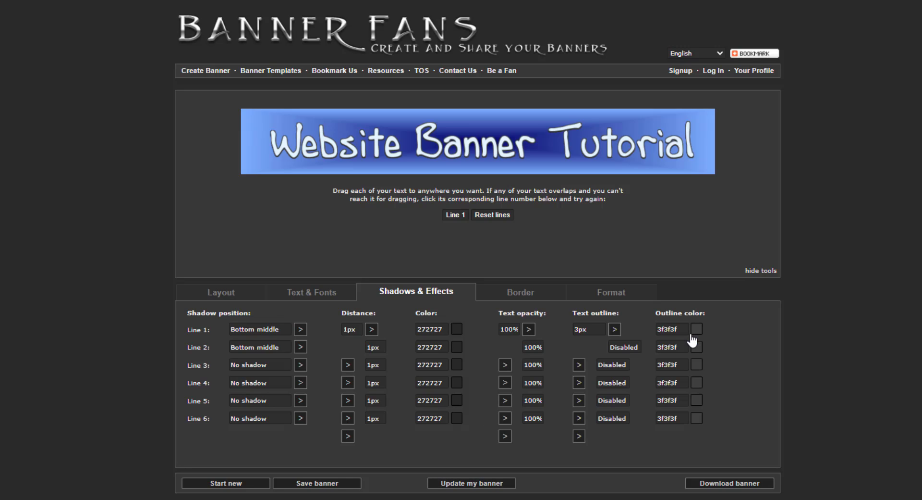
left_click(494, 485)
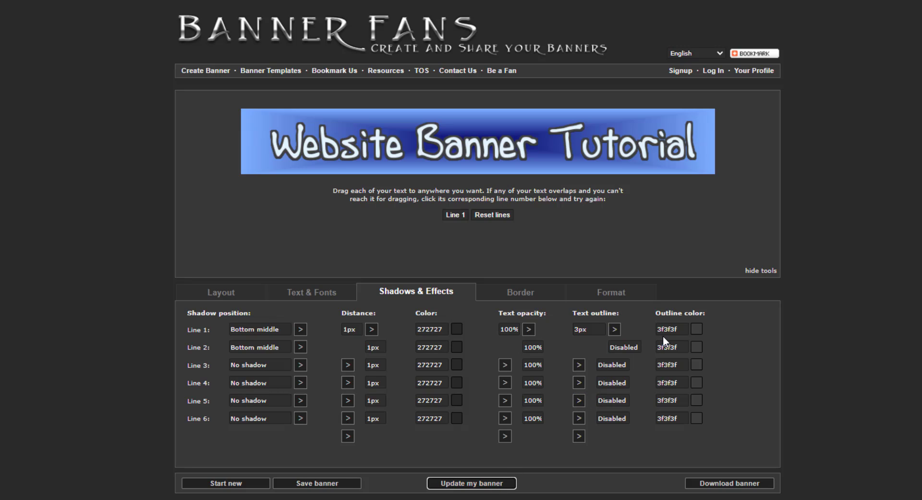
- Set the line 1 outline color to magenta aa0086 and update the banner
left_click(697, 329)
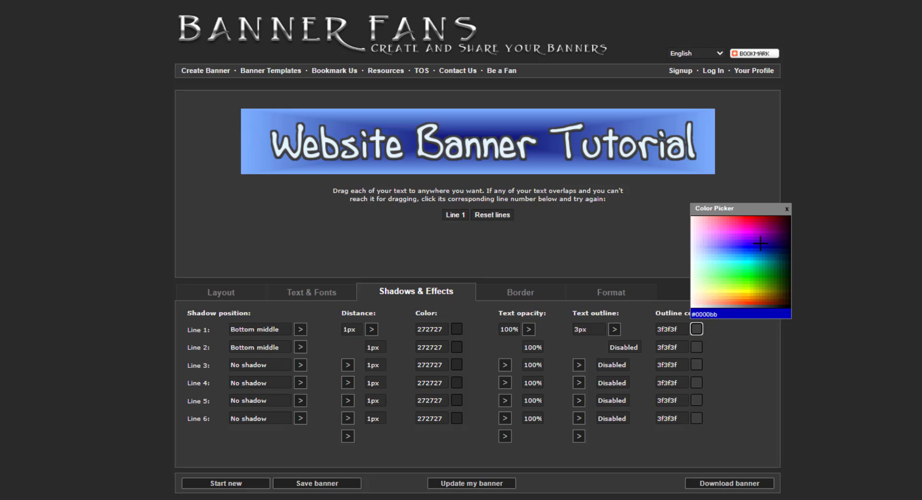
left_click(760, 228)
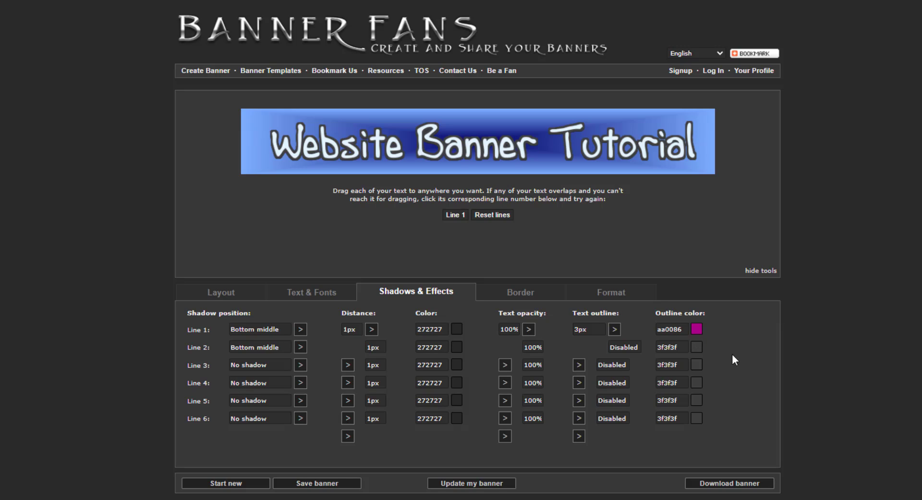
left_click(499, 484)
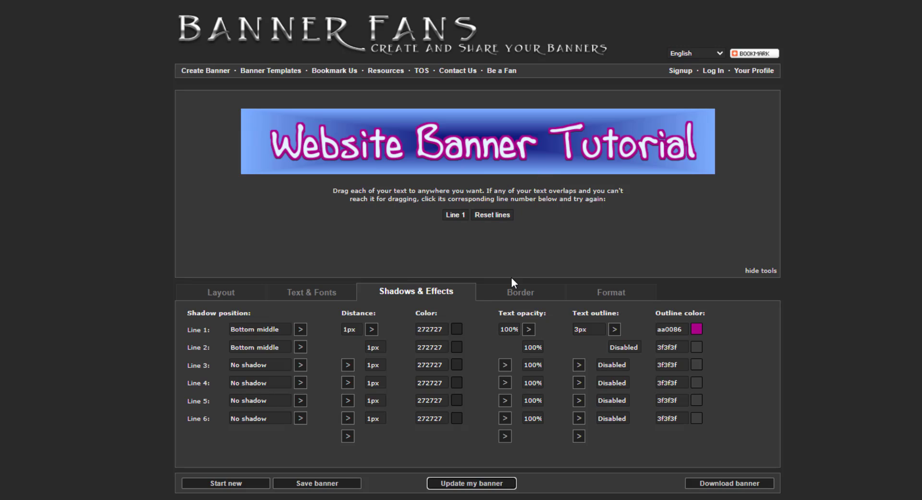
- Review the border styles and file formats, update the banner and download it as a JPG
left_click(514, 293)
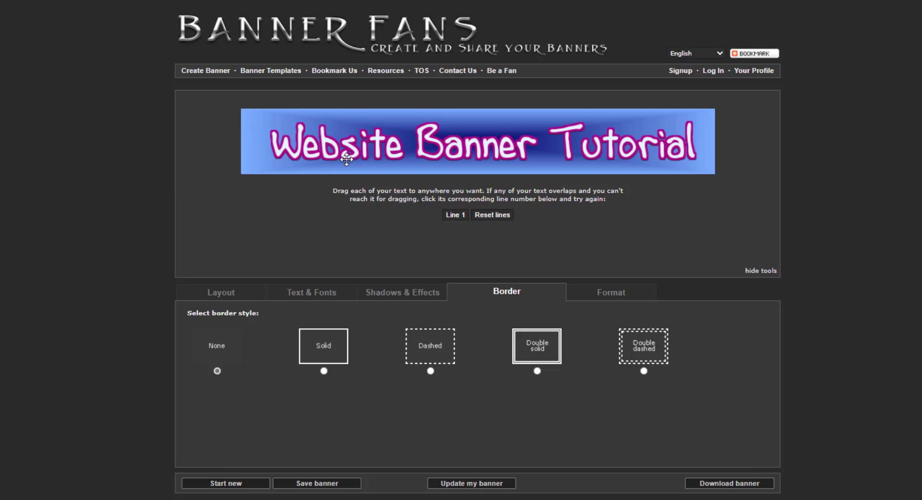
left_click(629, 296)
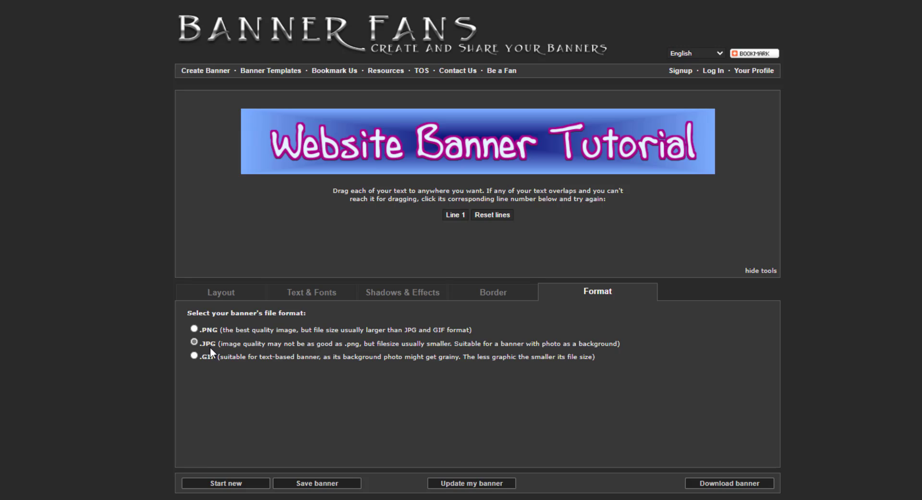
left_click(474, 484)
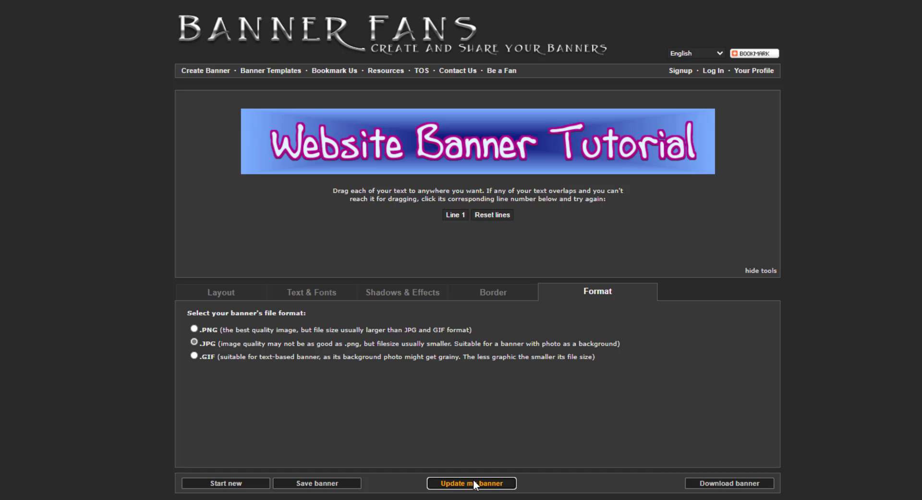
left_click(736, 484)
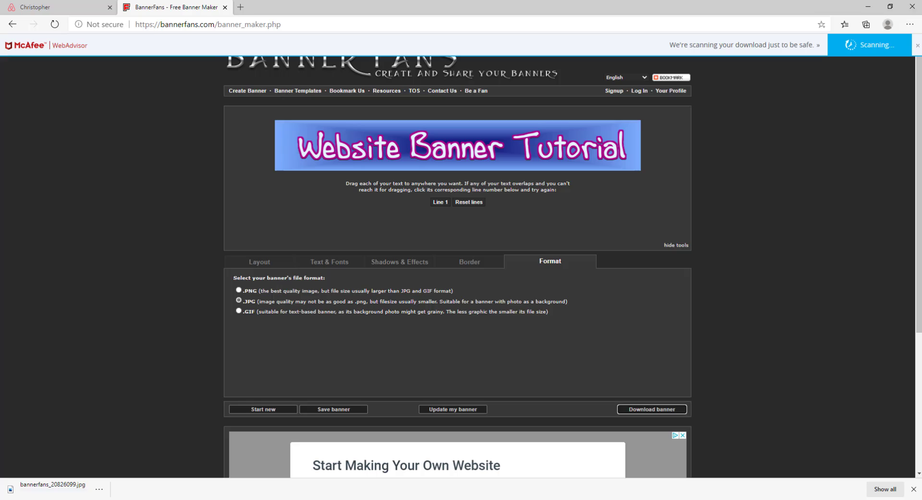
- Switch to File Explorer, open the Downloads folder and check the file details of bannerfans_20826099
key("alt+Tab")
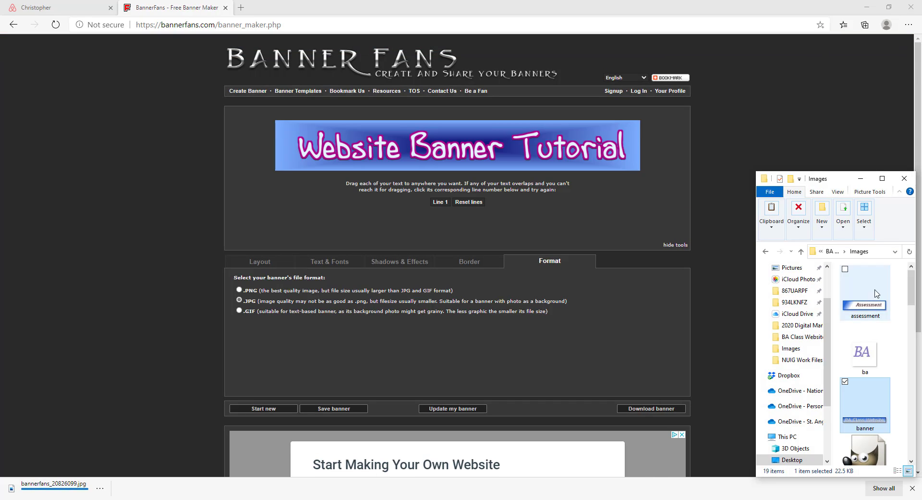
left_click_drag(828, 321, 827, 274)
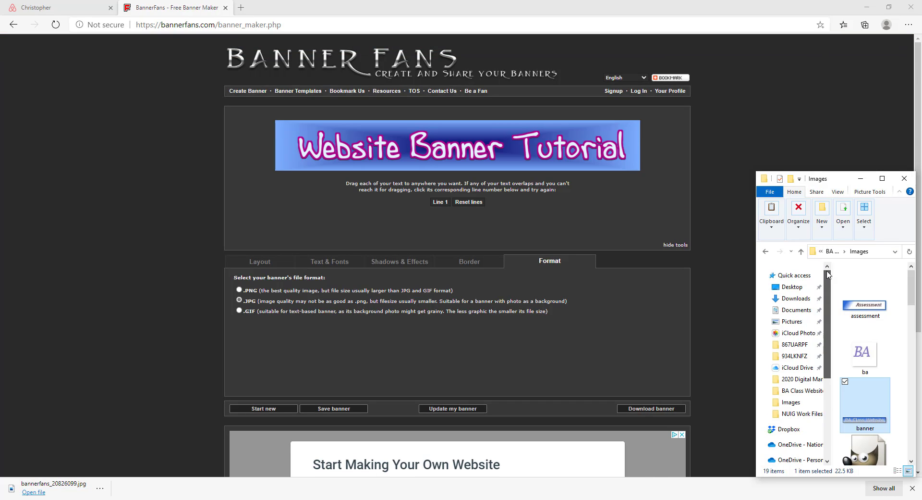
left_click(797, 299)
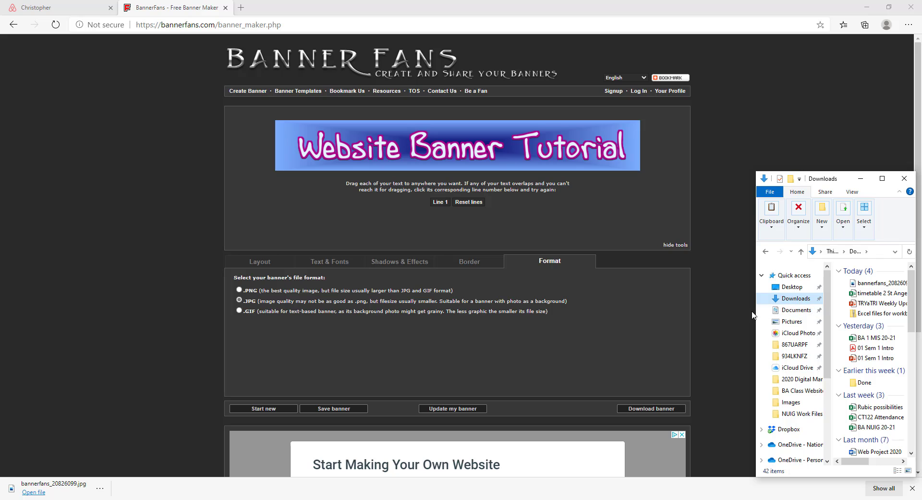
left_click_drag(757, 313, 709, 315)
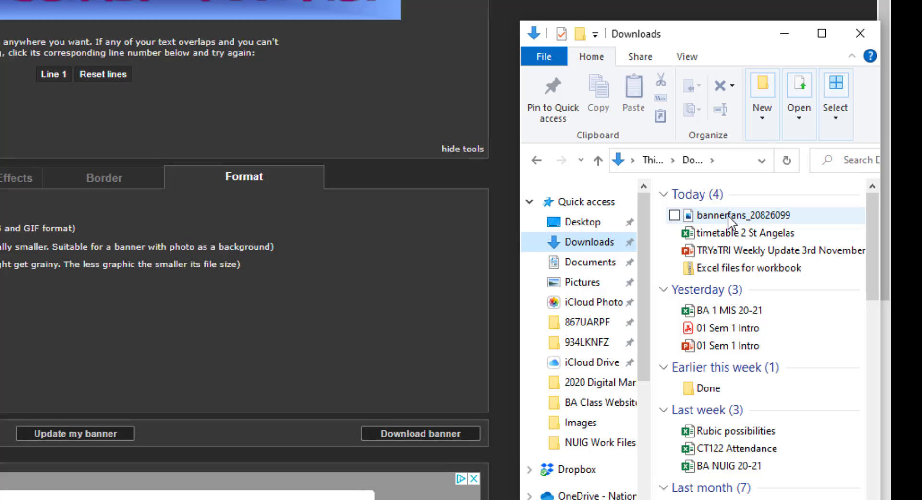
mouse_move(823, 284)
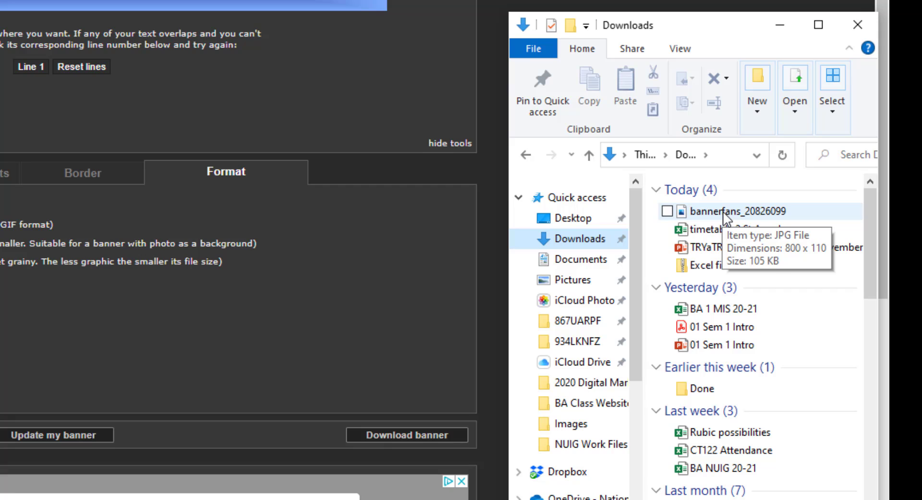
- Rename the downloaded bannerfans_20826099 image in the Downloads folder as banner
left_click(723, 211)
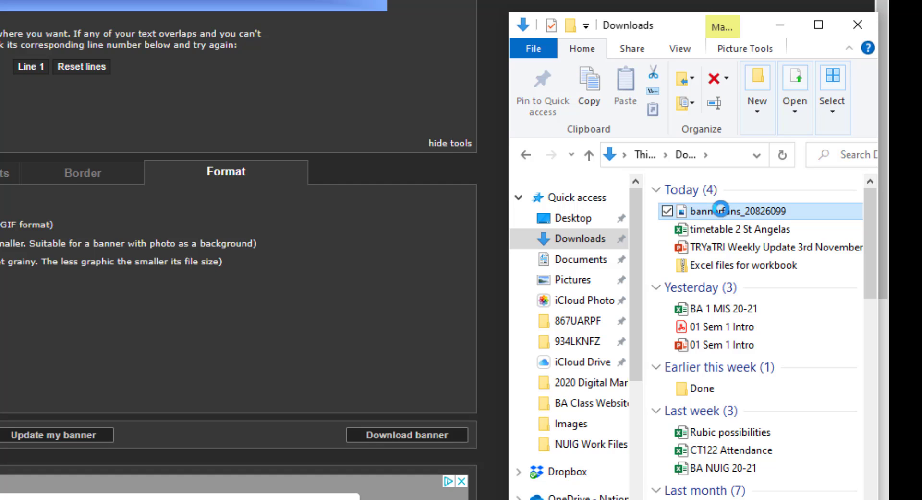
right_click(706, 213)
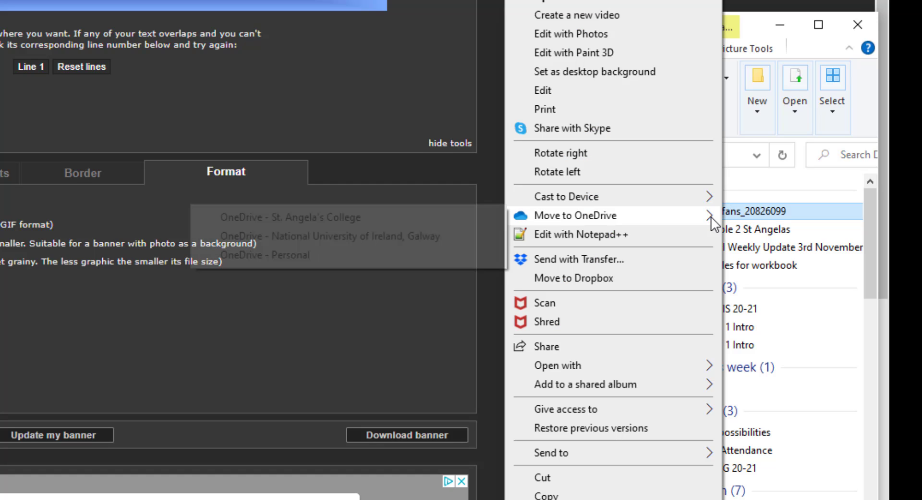
left_click(624, 499)
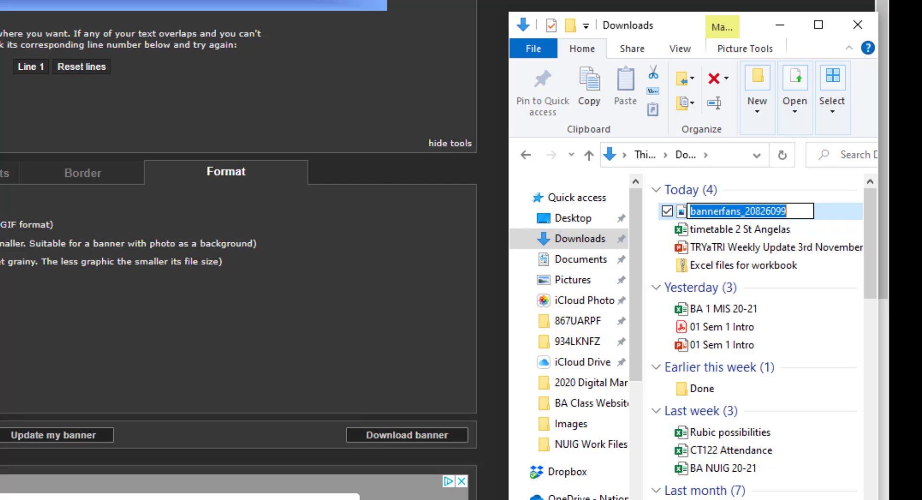
type("banner")
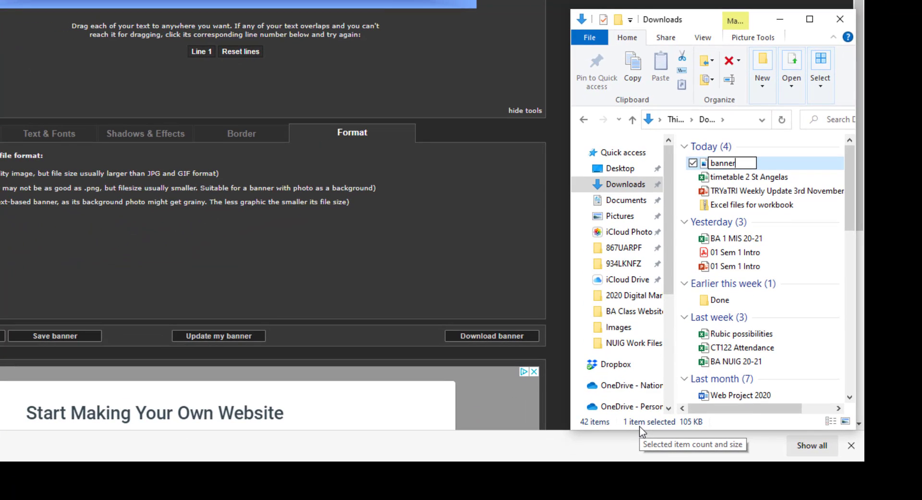
key("Return")
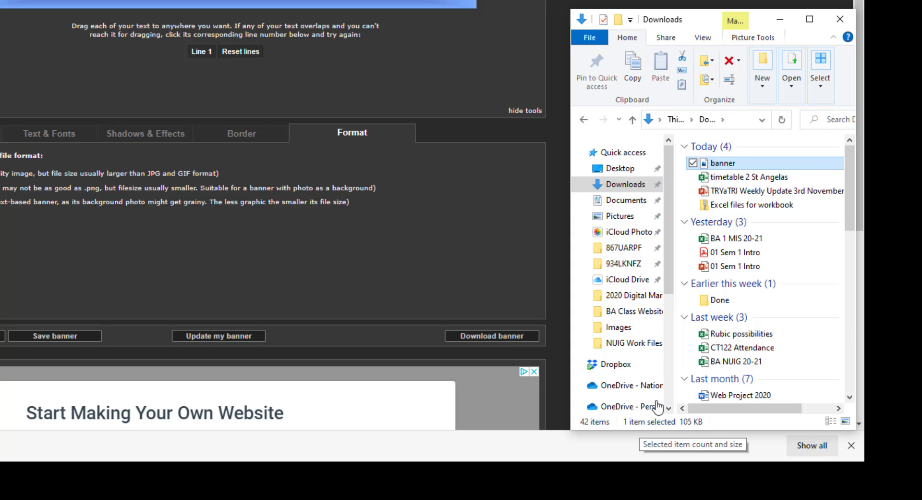
- Switch back to the BannerFans page, set the custom banner size to 150 px wide and 35 px high, and update the banner
left_click(665, 15)
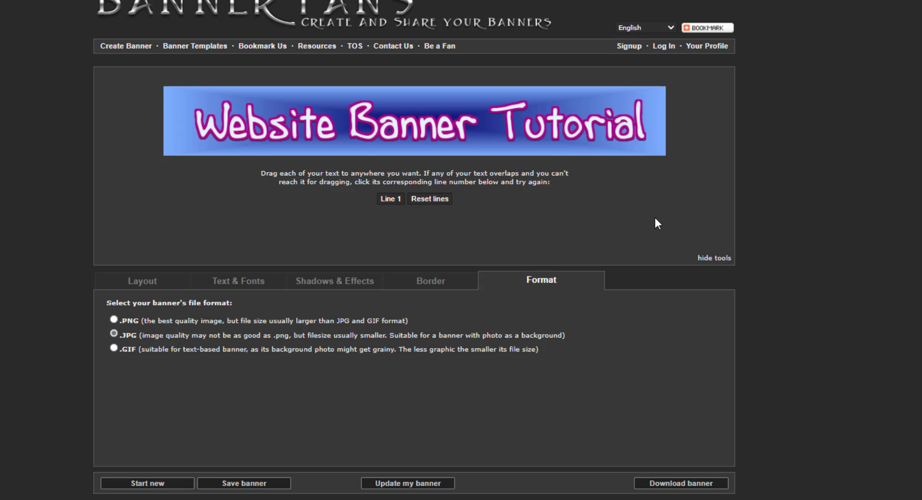
left_click(151, 284)
scroll(154, 313, "down", 2)
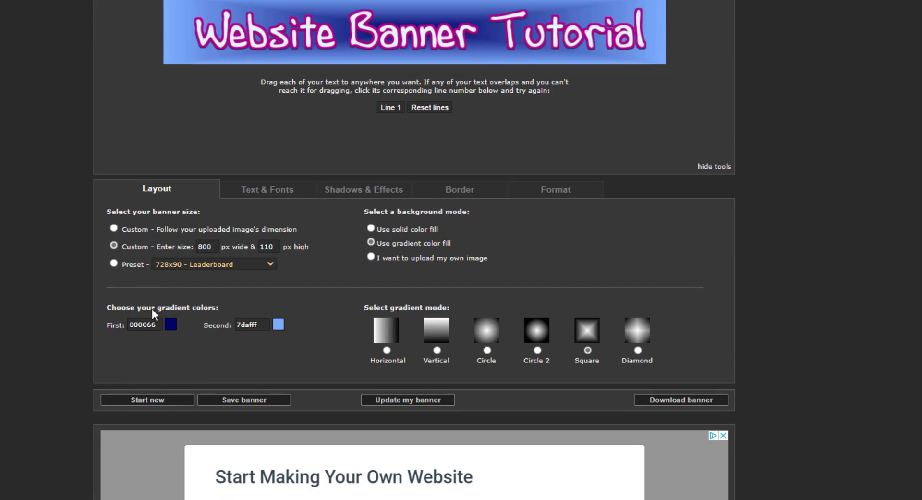
left_click(157, 403)
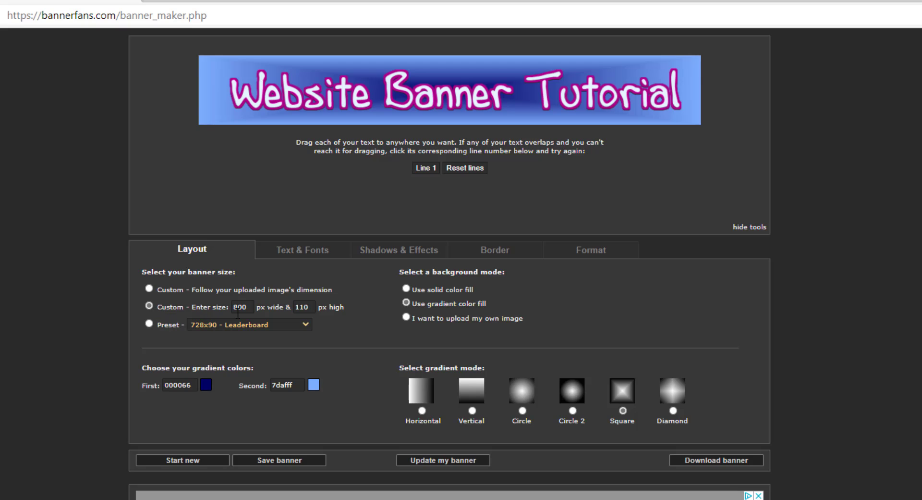
left_click_drag(247, 306, 230, 310)
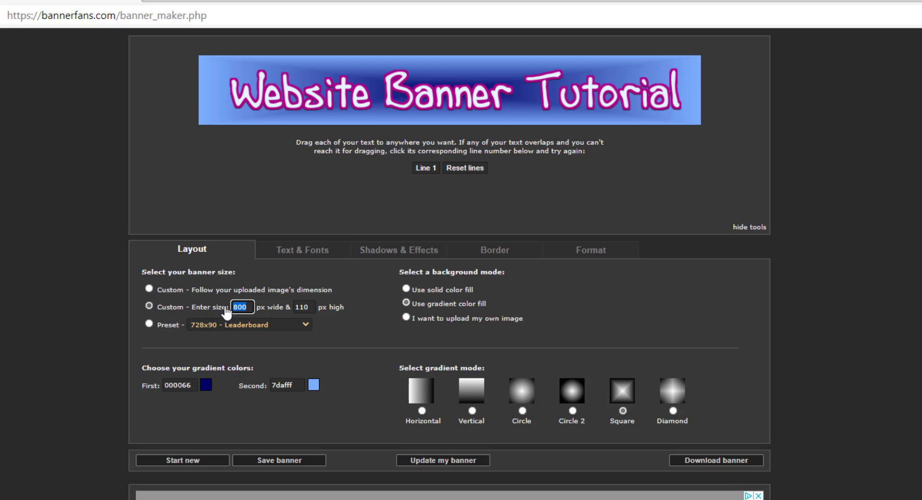
type("150")
left_click_drag(314, 310, 294, 310)
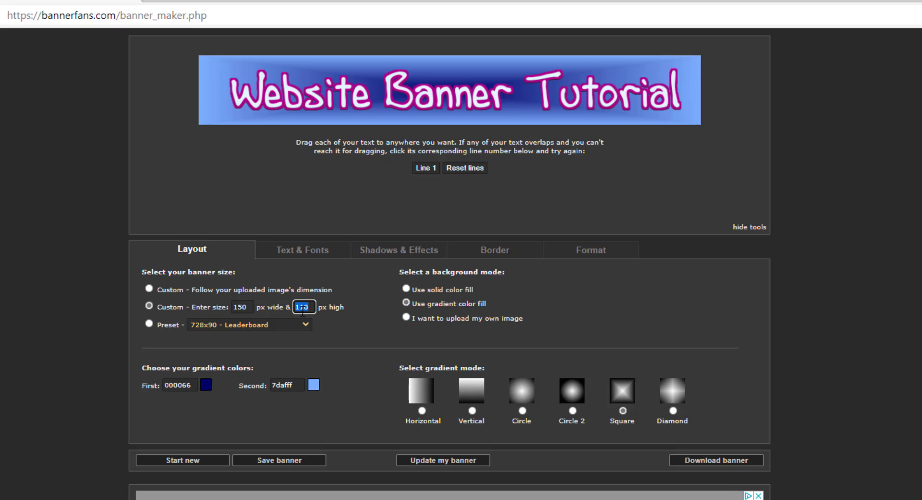
type("35")
left_click(450, 460)
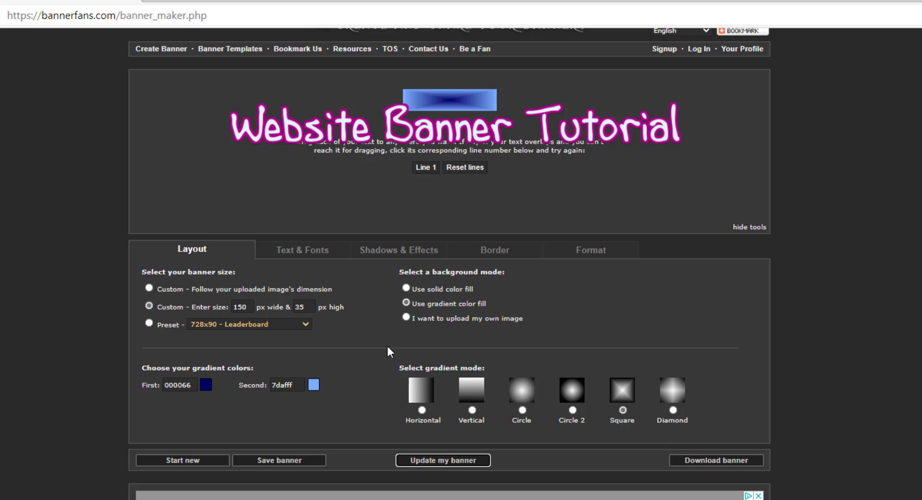
- Set the line 1 font size to 20px, update the banner and move the text onto the small blue background
left_click(300, 258)
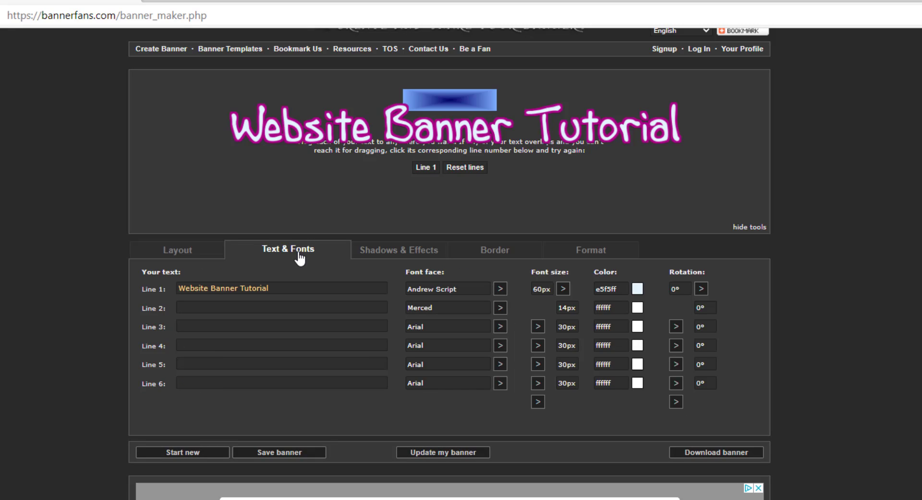
left_click(563, 289)
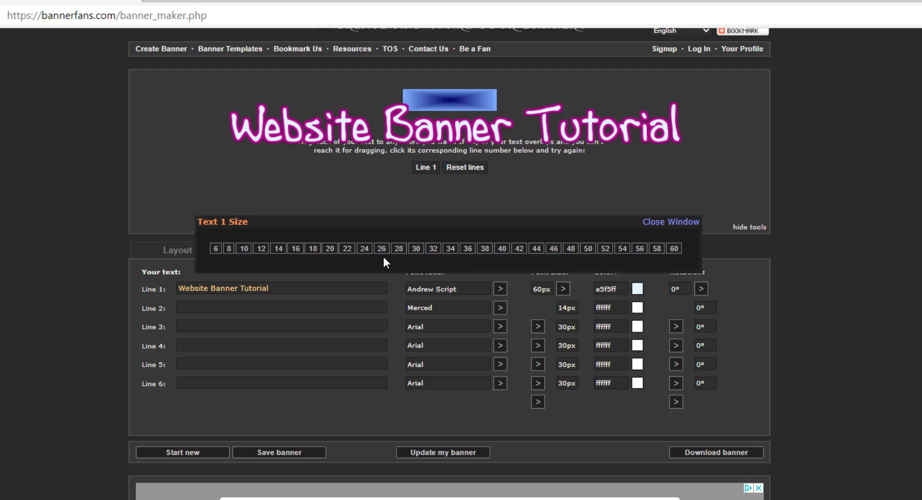
left_click(330, 248)
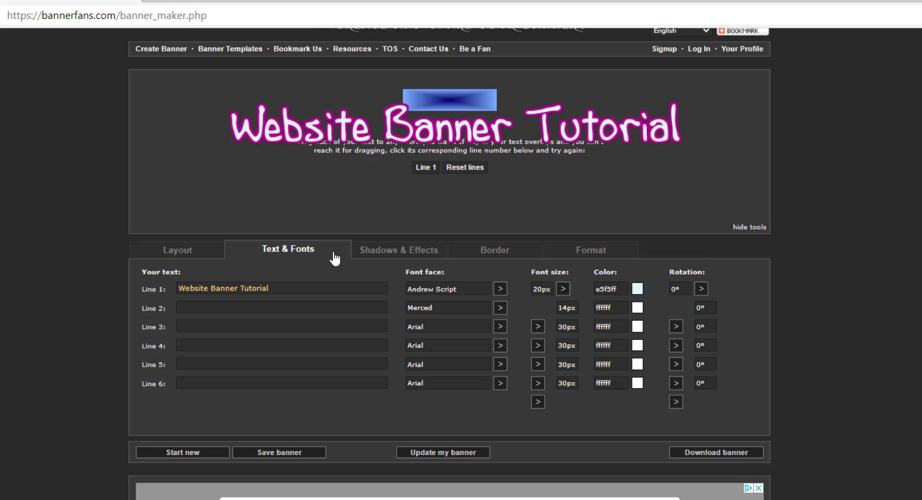
left_click(422, 460)
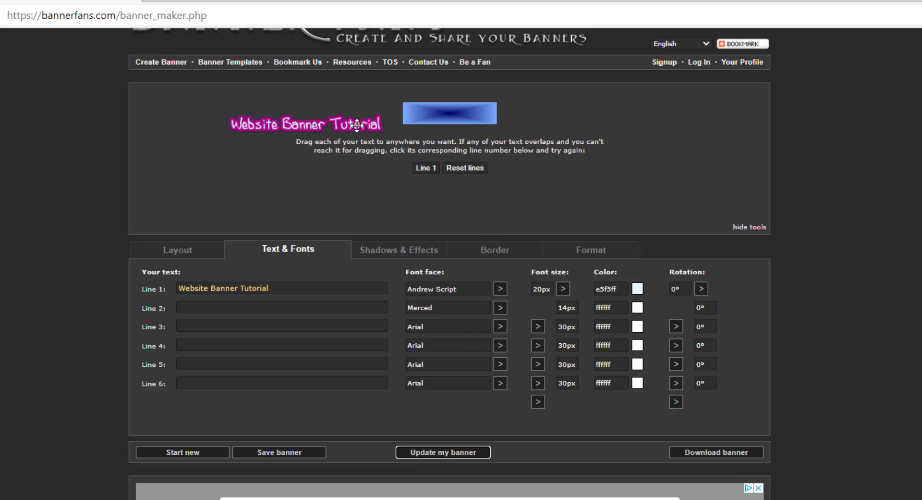
left_click_drag(358, 125, 496, 114)
- Replace the line 1 text with "Course Content", update the banner and align the text over the blue background
left_click(275, 288)
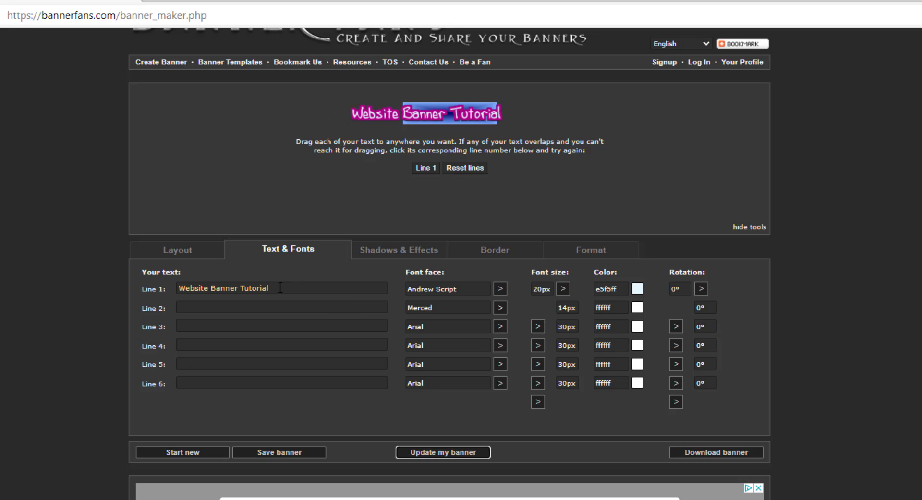
left_click_drag(275, 288, 168, 287)
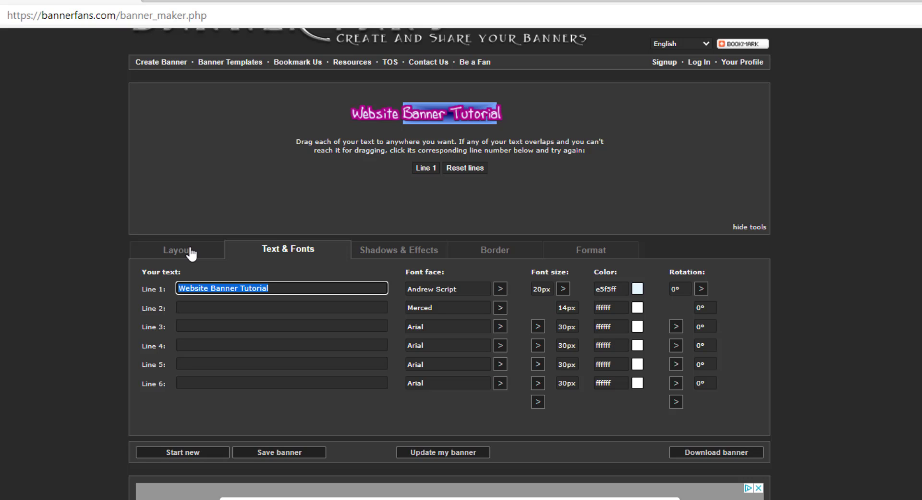
type("Course C")
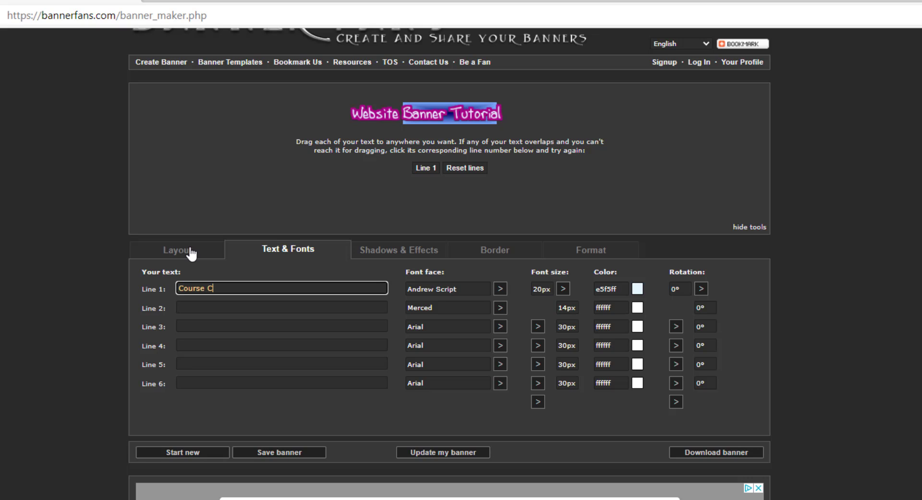
type("ontent")
left_click(438, 453)
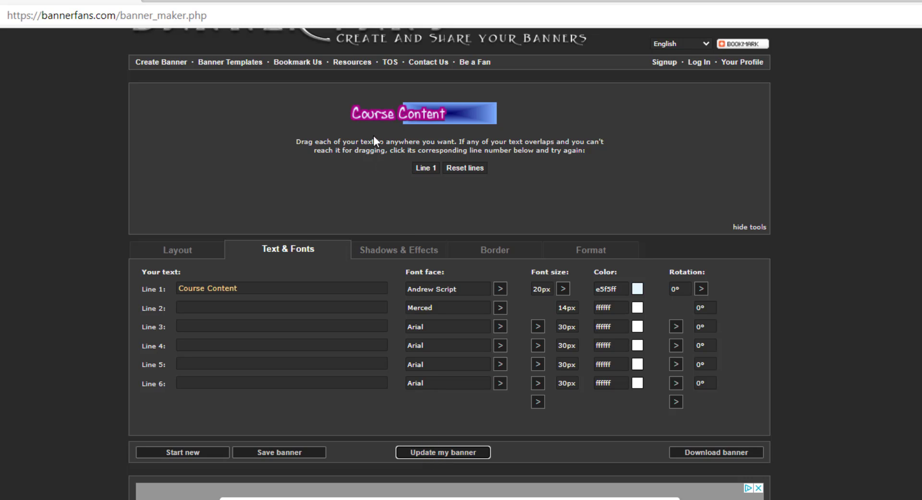
left_click_drag(373, 120, 424, 122)
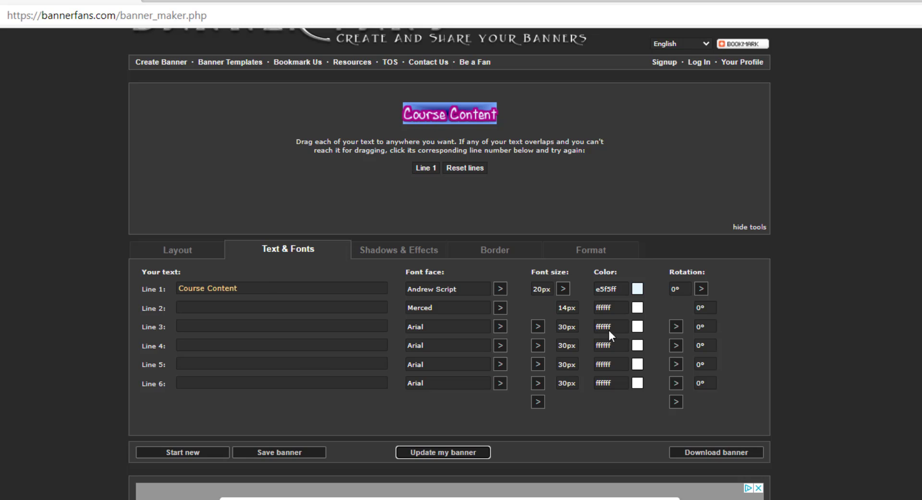
- Reduce the line 1 font size to 16px, update the banner and centre the text on the background
left_click(564, 289)
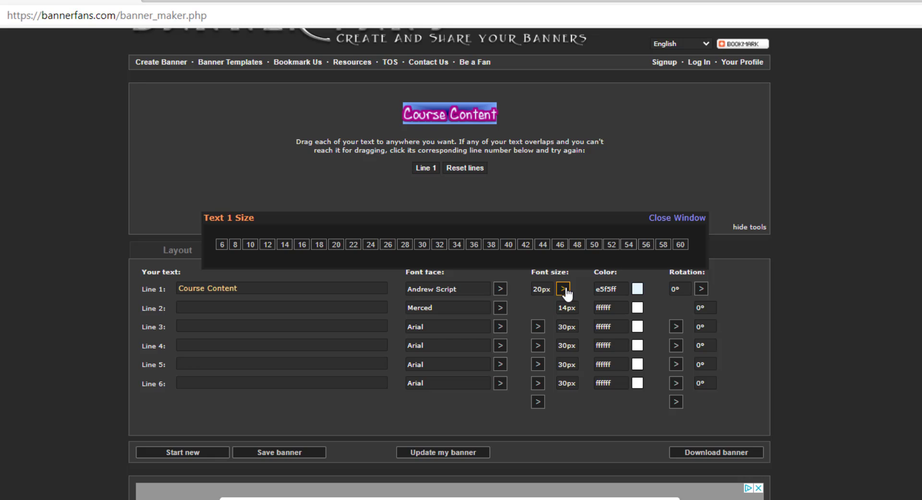
left_click(301, 245)
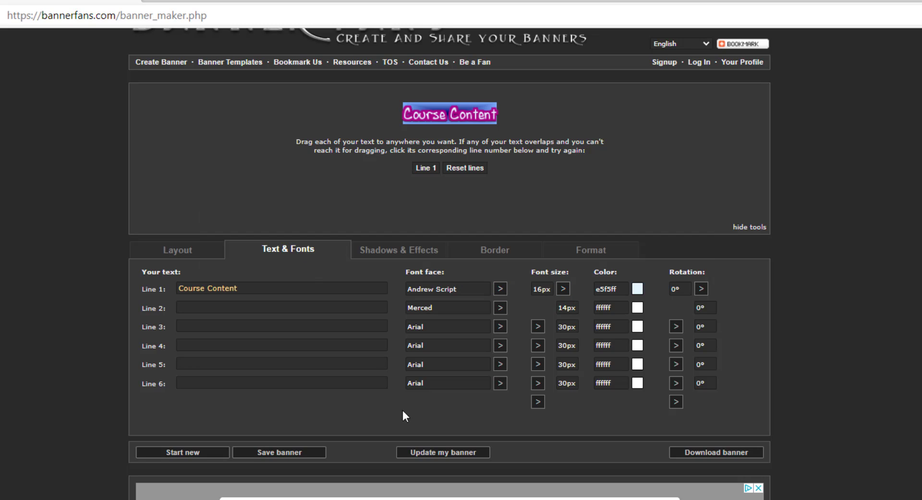
left_click(443, 456)
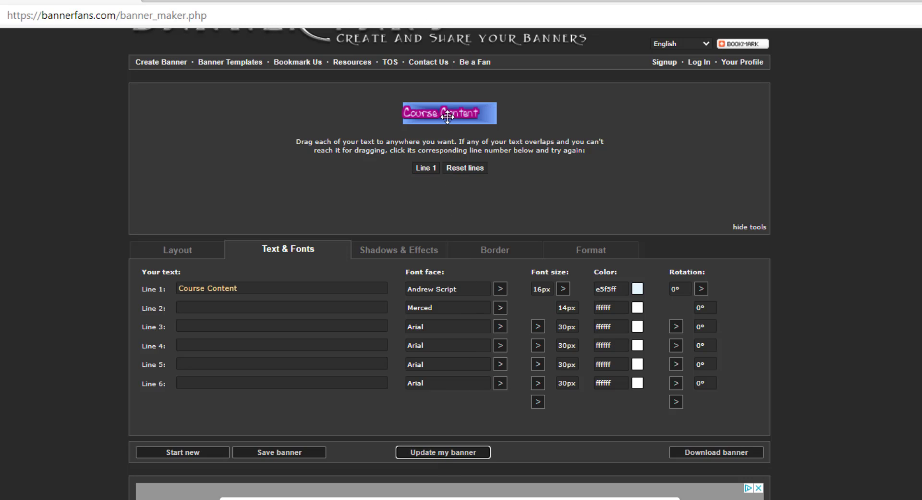
left_click_drag(448, 113, 456, 115)
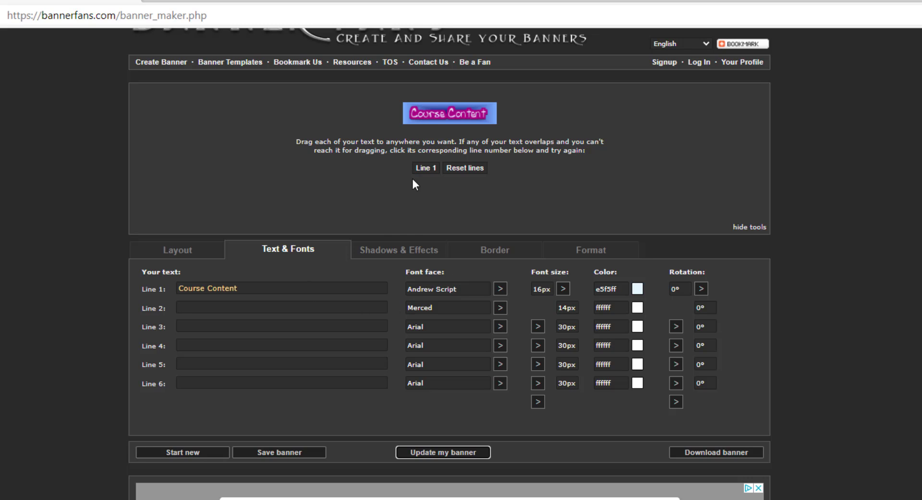
- Set the line 1 text outline to 1px, update the banner and recentre the text on the background
left_click(402, 256)
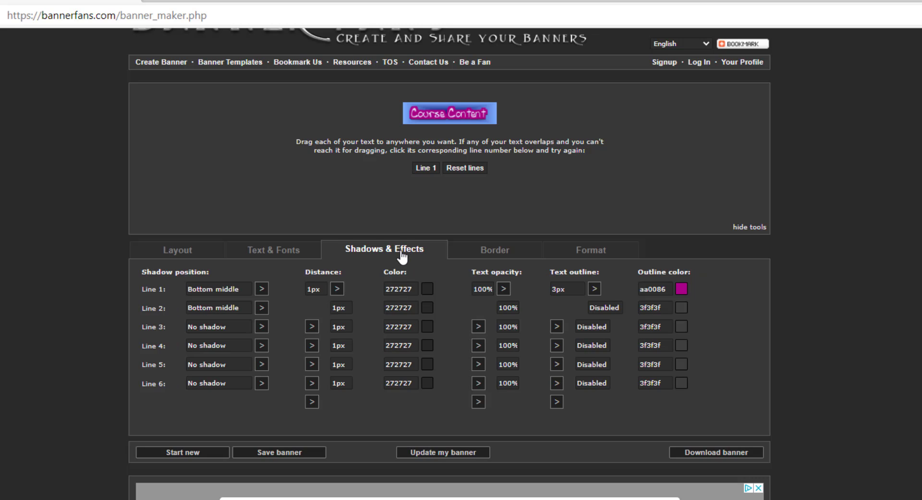
left_click(595, 291)
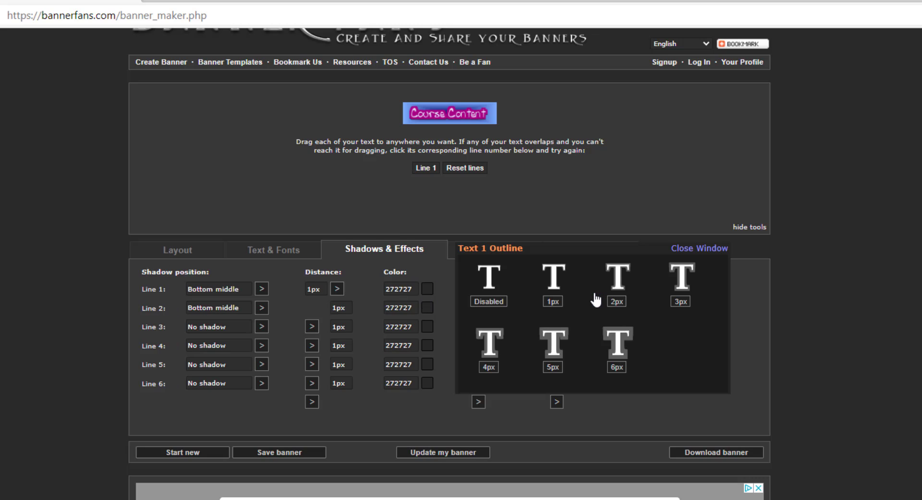
left_click(557, 292)
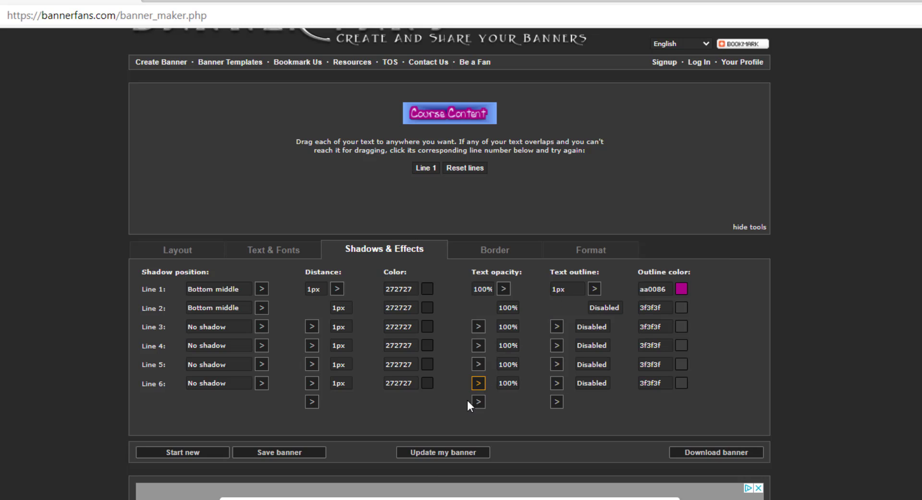
left_click(449, 456)
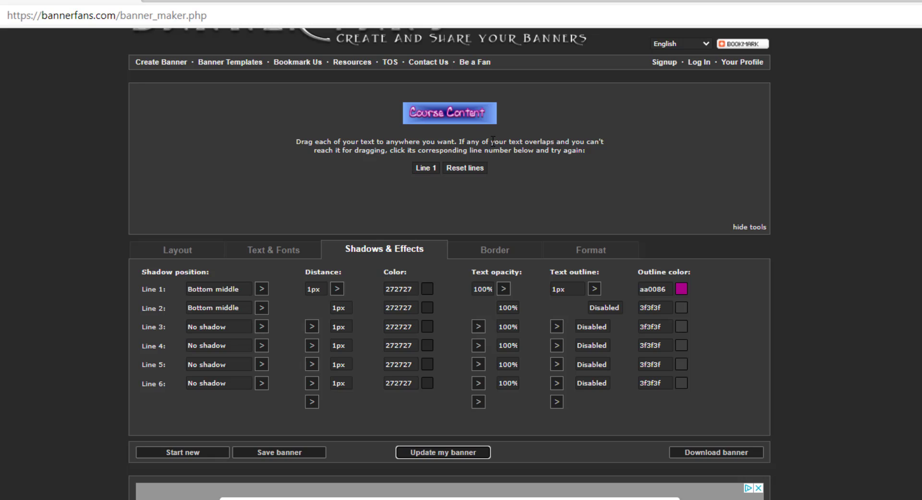
left_click_drag(470, 114, 472, 114)
left_click(540, 186)
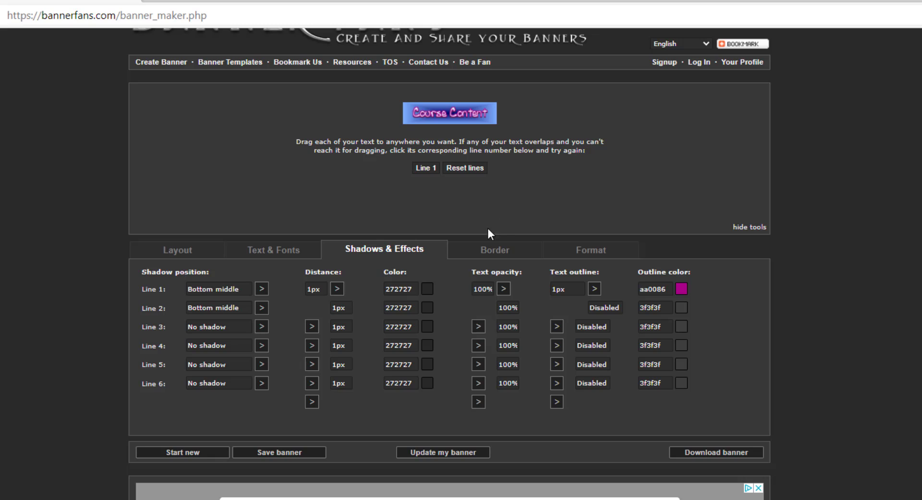
- Add a solid border in dark navy 001244 around the small banner and update it
left_click(507, 250)
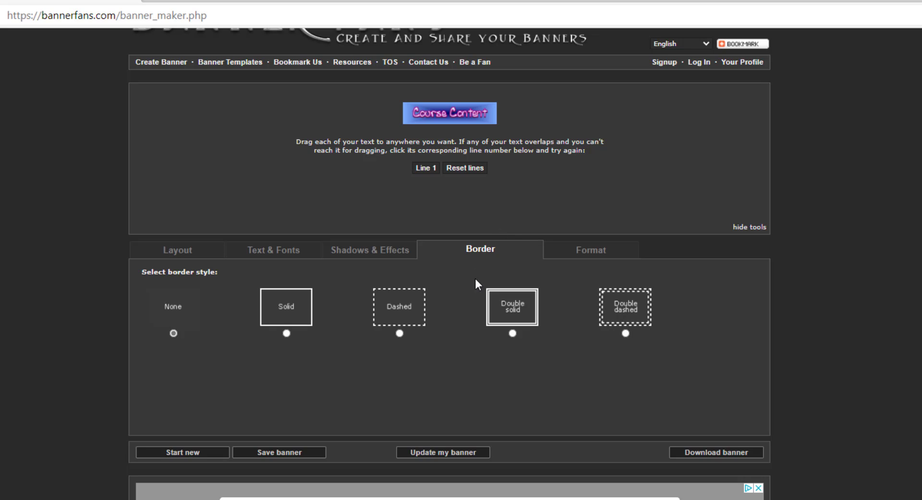
left_click(297, 321)
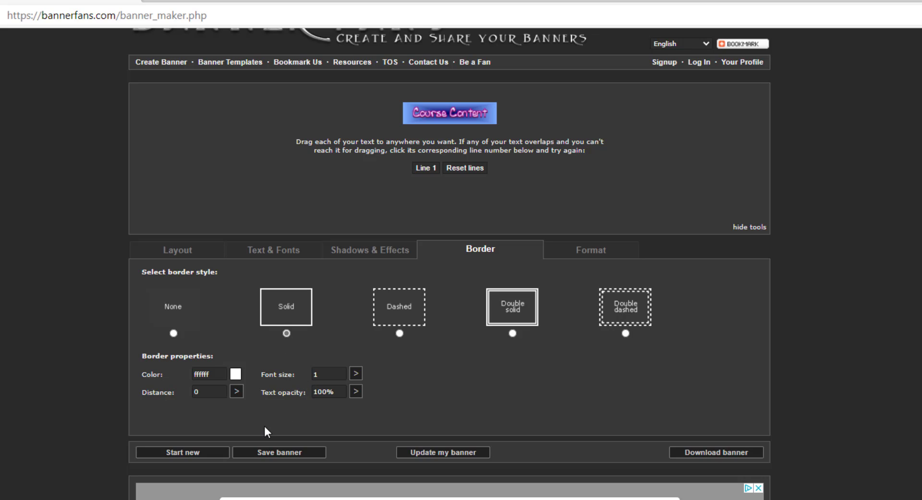
left_click(237, 378)
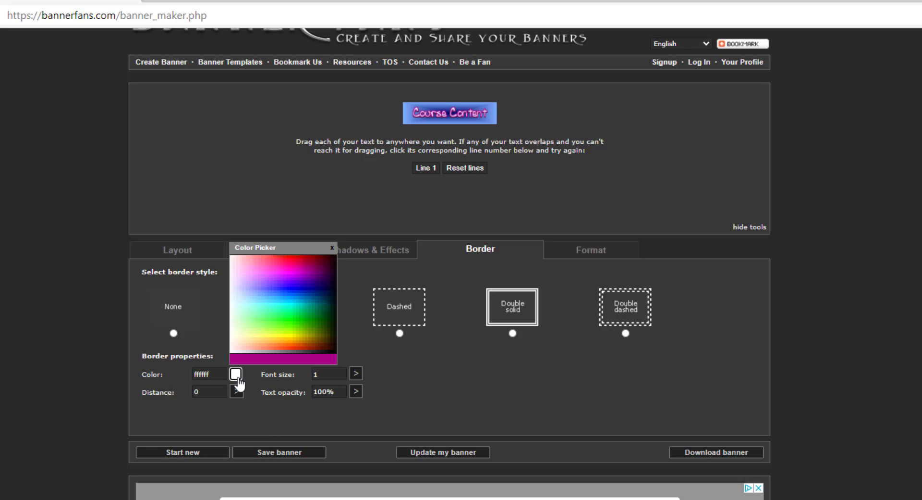
left_click(324, 291)
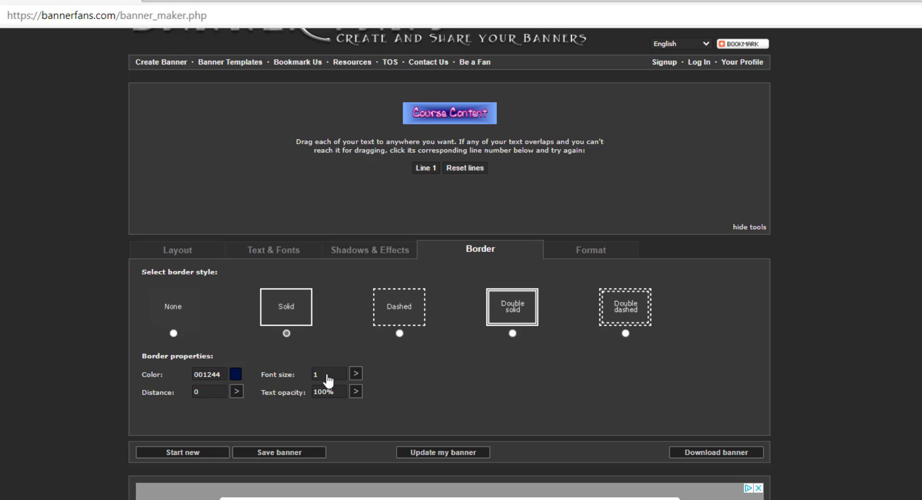
left_click(412, 453)
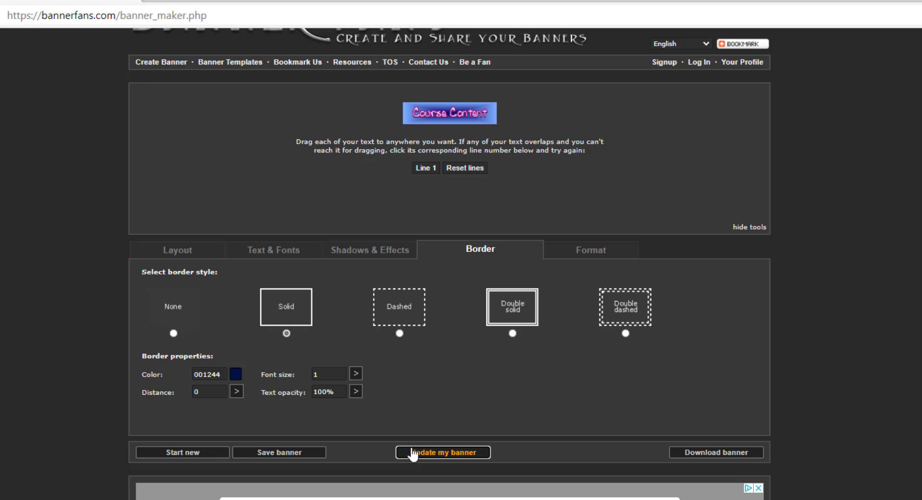
left_click(412, 453)
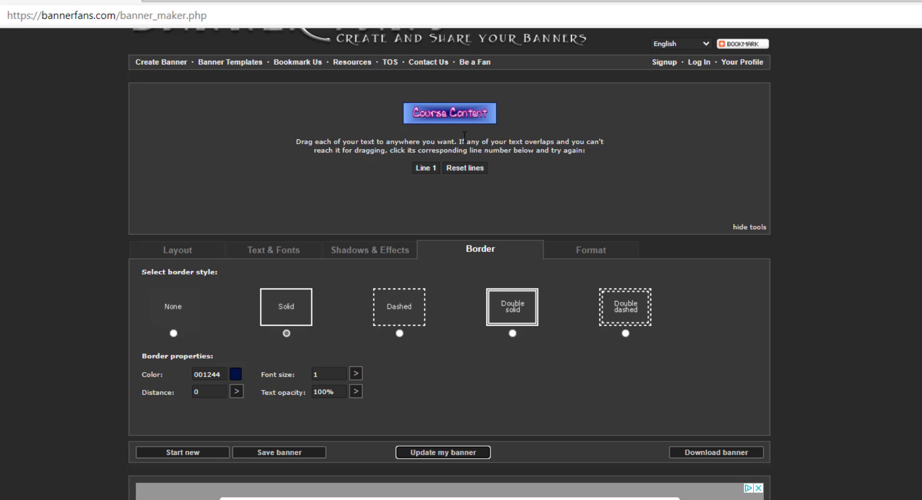
- Set the border size to 2, update the banner and download the Course Content button in JPG format
left_click(355, 373)
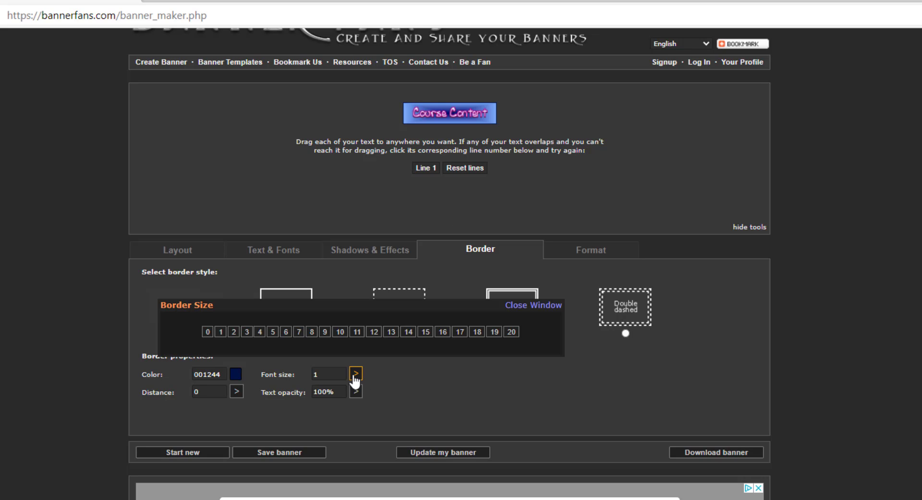
left_click(234, 331)
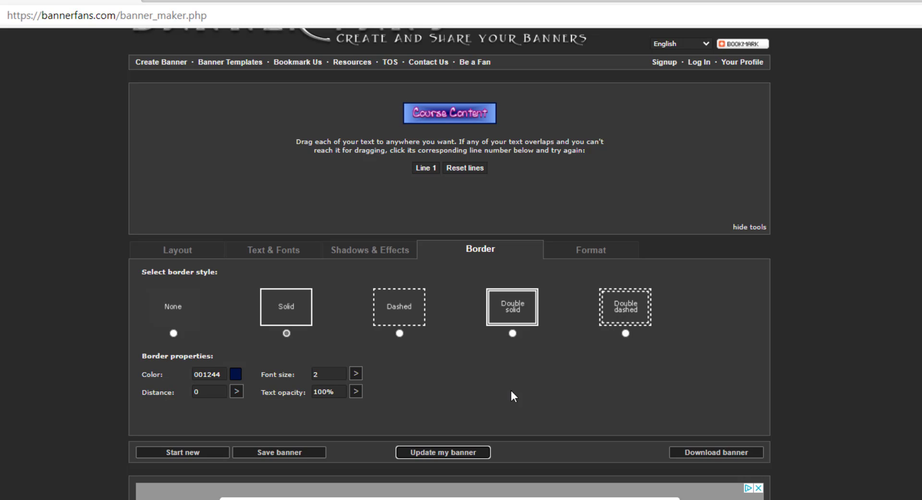
left_click(603, 253)
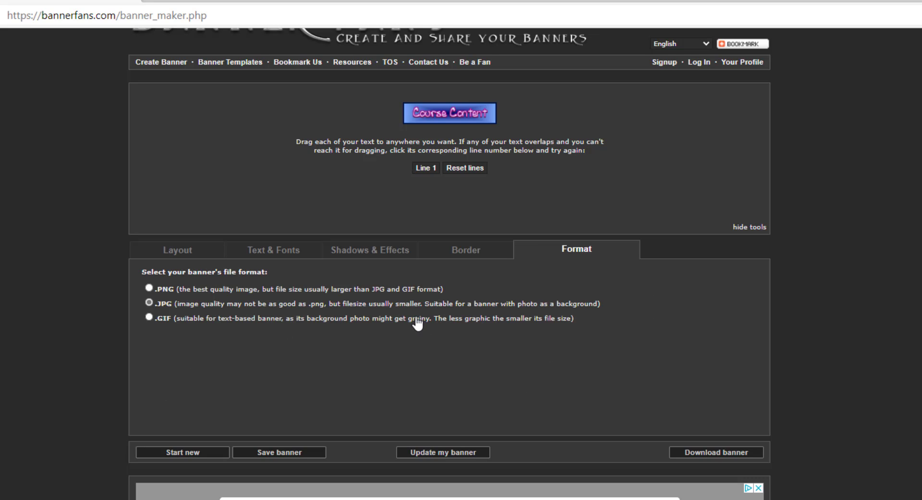
left_click(690, 449)
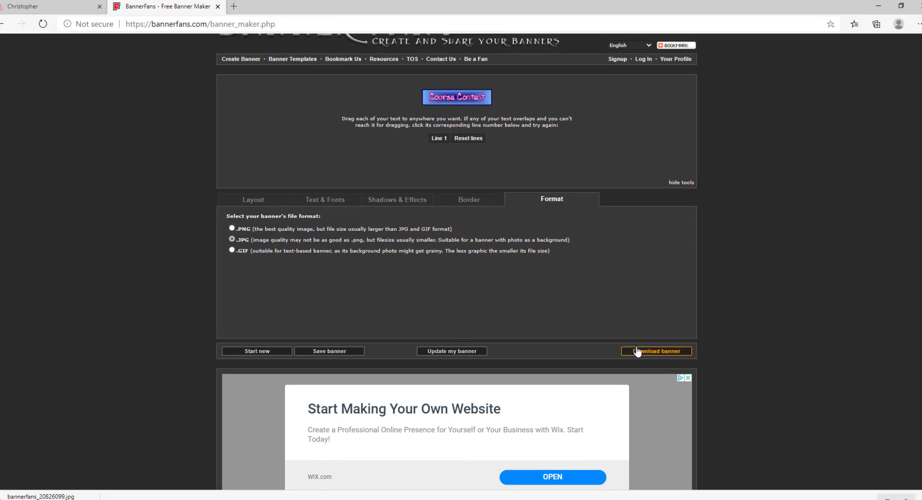
left_click(632, 340)
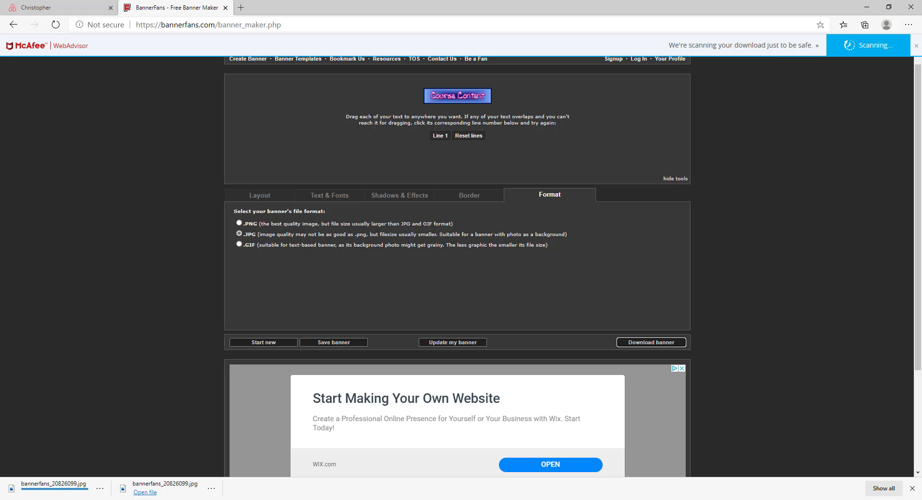
- Switch to the Downloads folder in File Explorer and rename the downloaded button image as "course content"
mouse_move(59, 499)
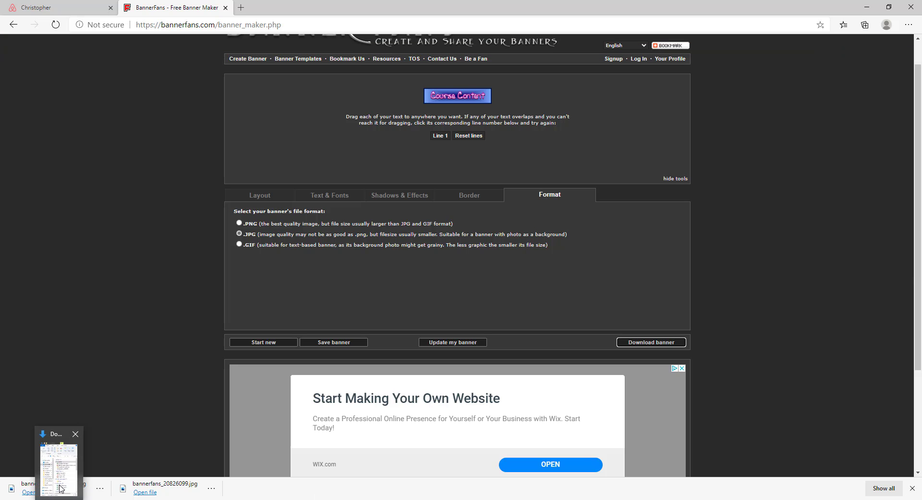
left_click(59, 469)
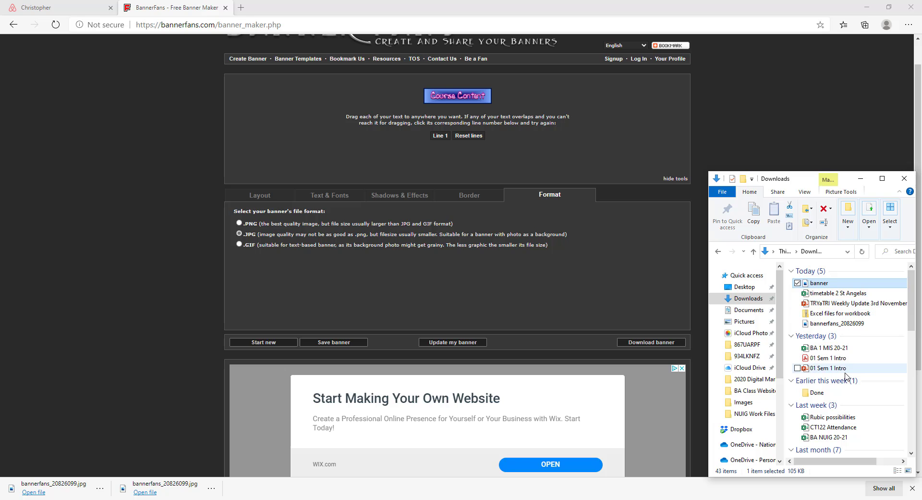
left_click(836, 328)
right_click(836, 327)
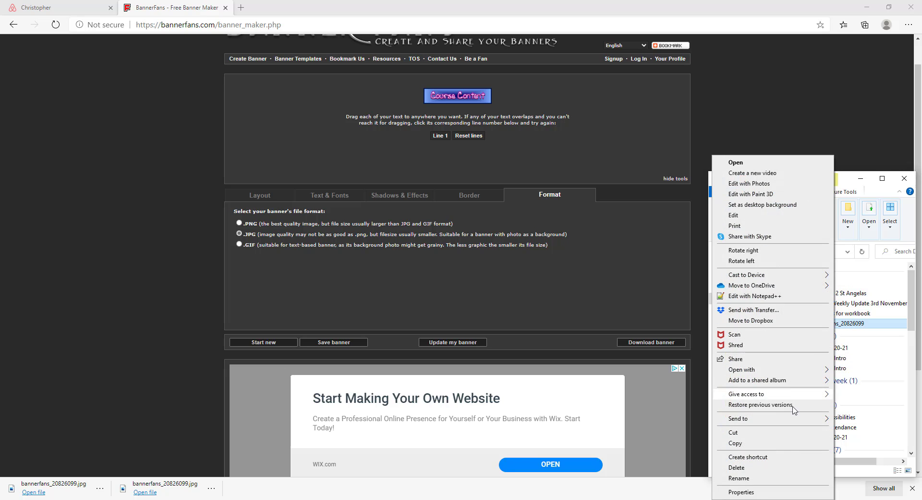
left_click(739, 477)
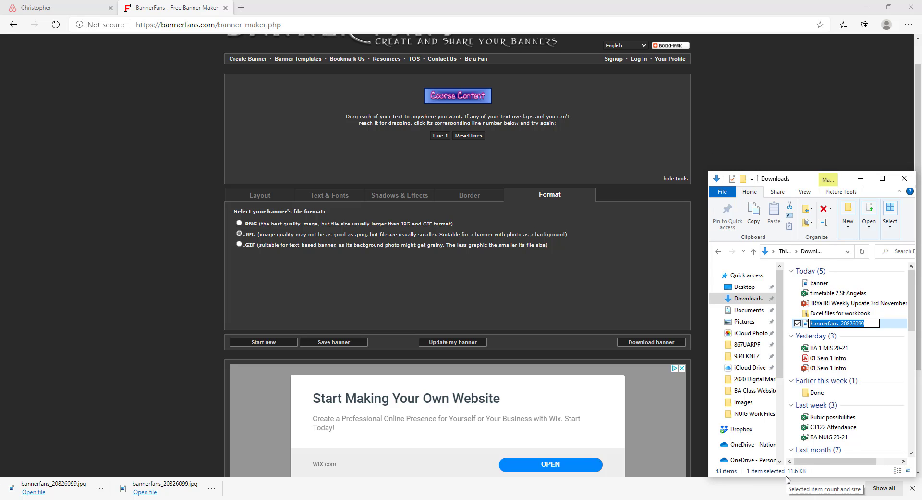
type("cours")
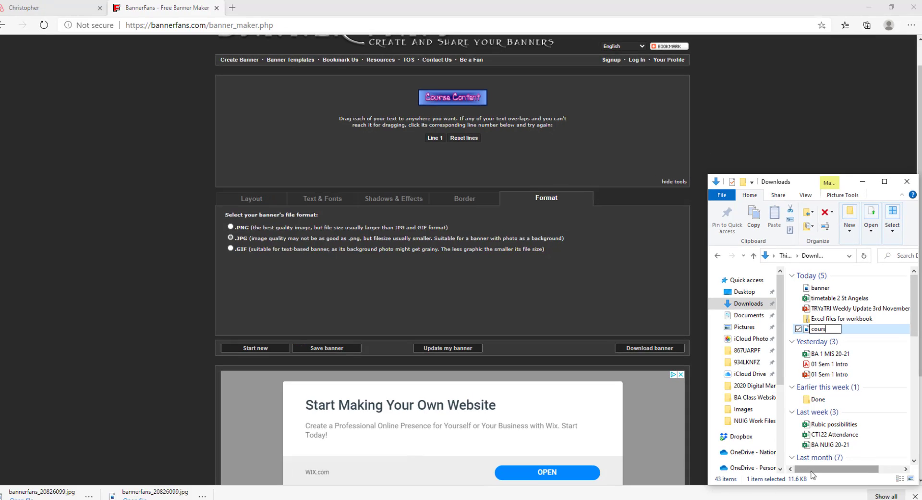
type("e content")
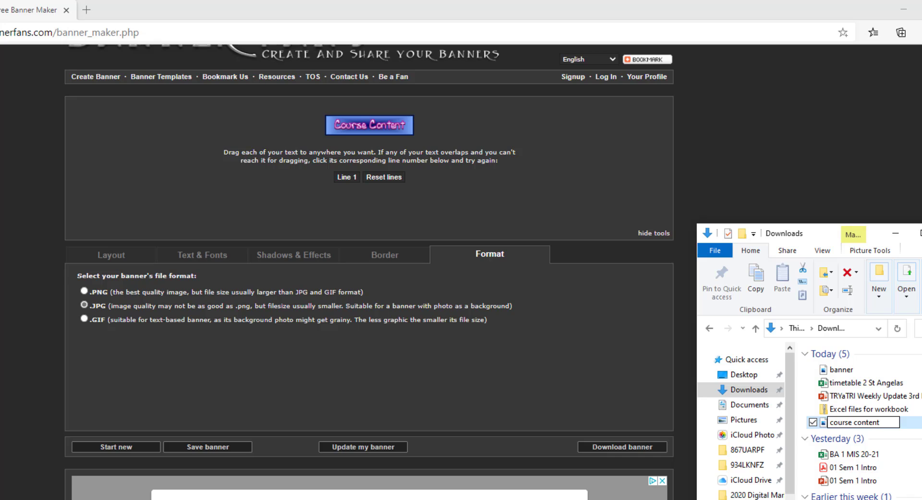
key("Return")
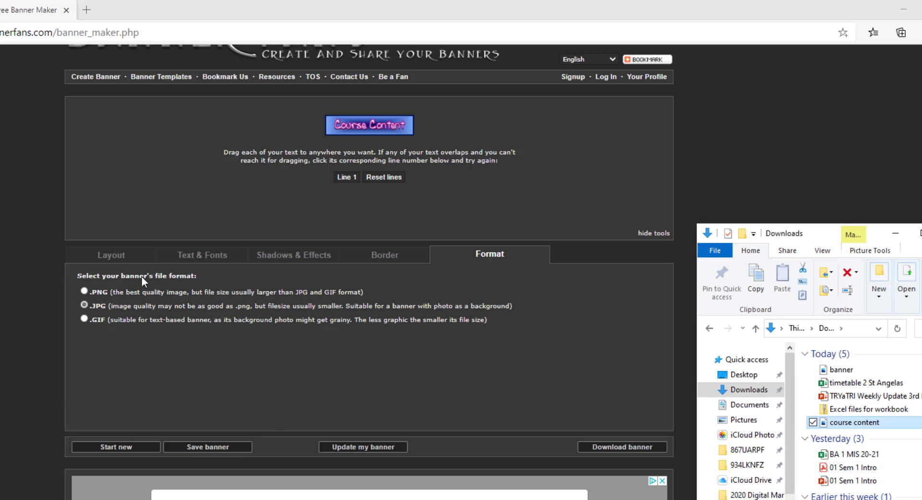
left_click(113, 259)
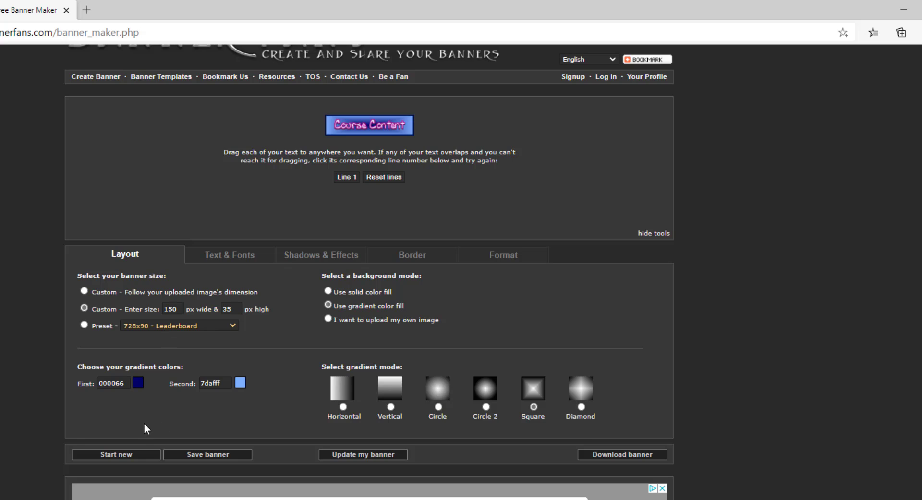
left_click(137, 458)
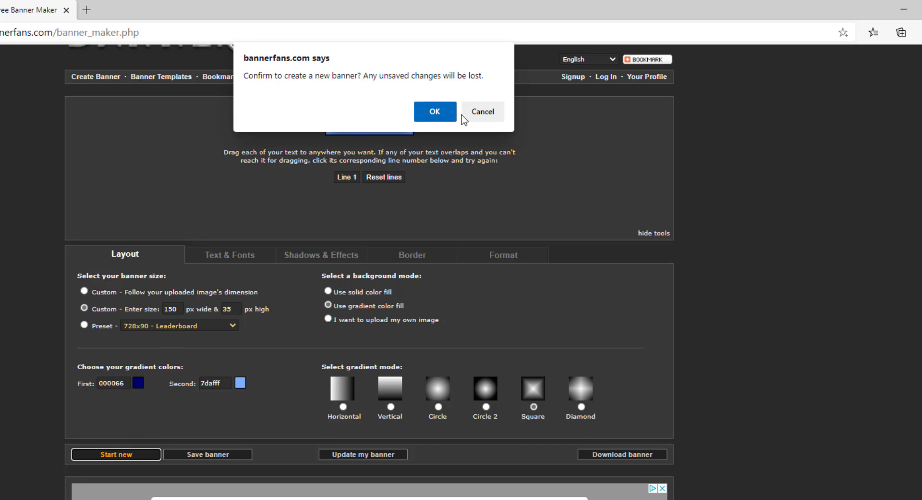
left_click(481, 118)
- Replace the line 1 text with "Home", update the banner and centre the text on the background
left_click(211, 258)
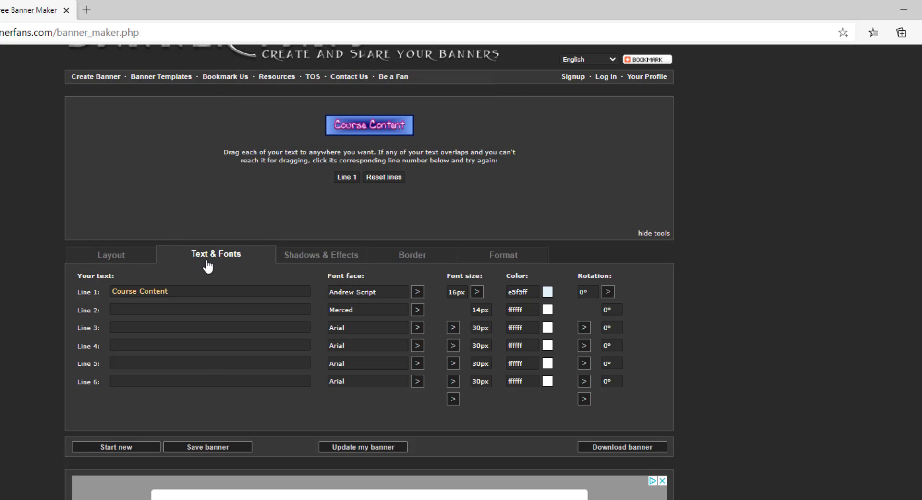
left_click_drag(185, 291, 109, 293)
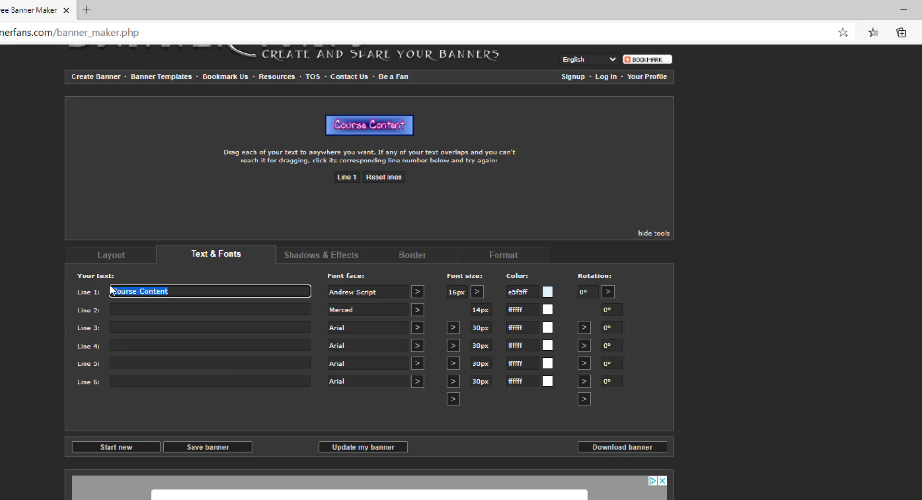
key("BackSpace")
left_click(347, 441)
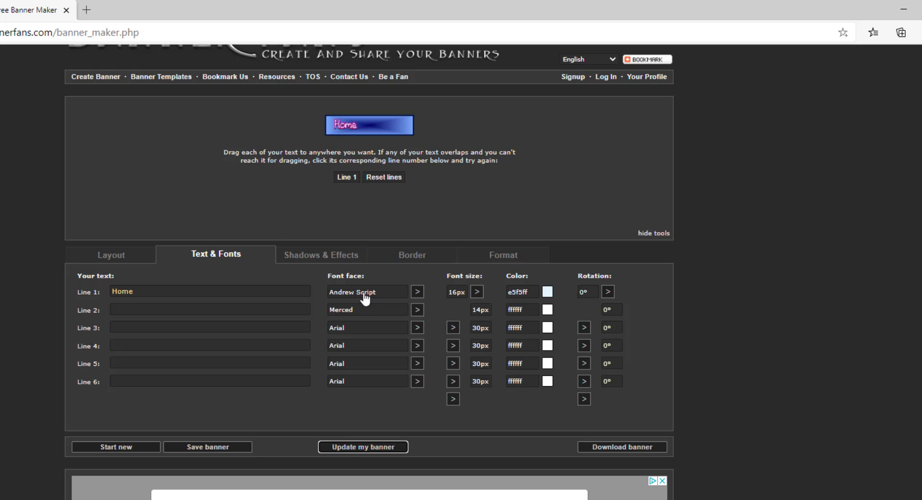
left_click_drag(347, 126, 369, 128)
- Download the Home button and rename its file in the Downloads folder as "home"
left_click(621, 449)
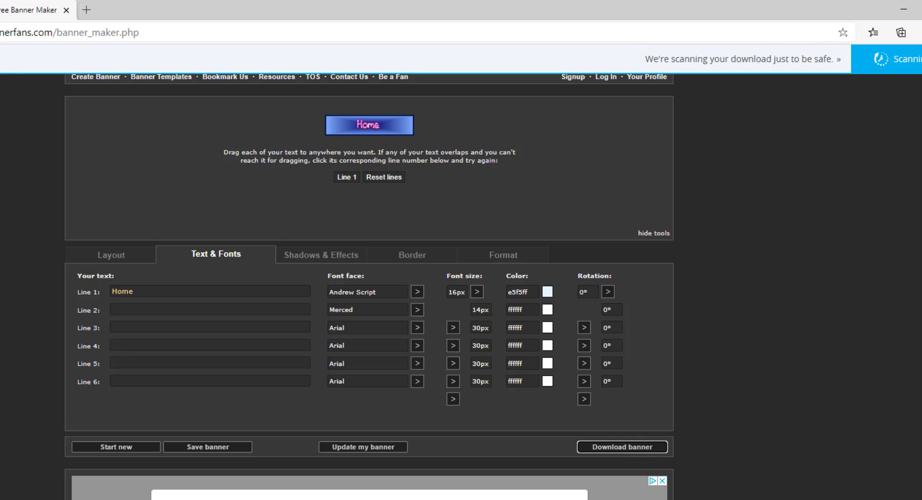
key("alt+Tab")
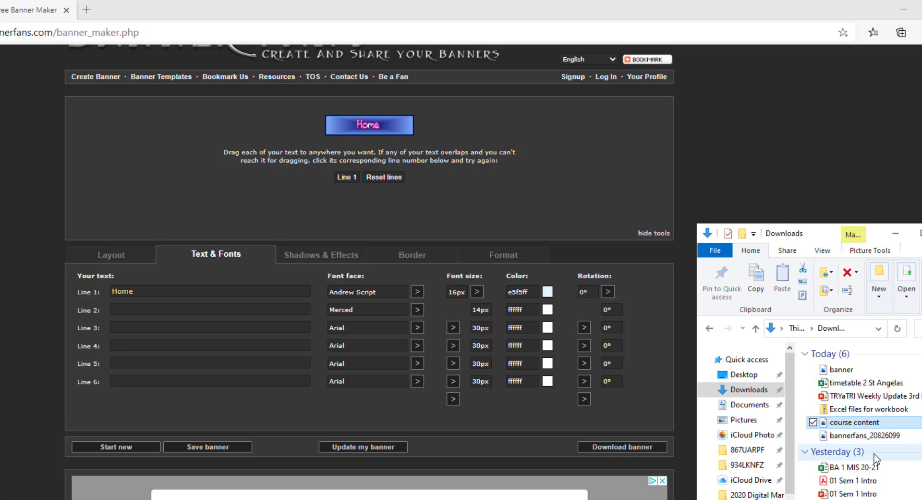
left_click(860, 436)
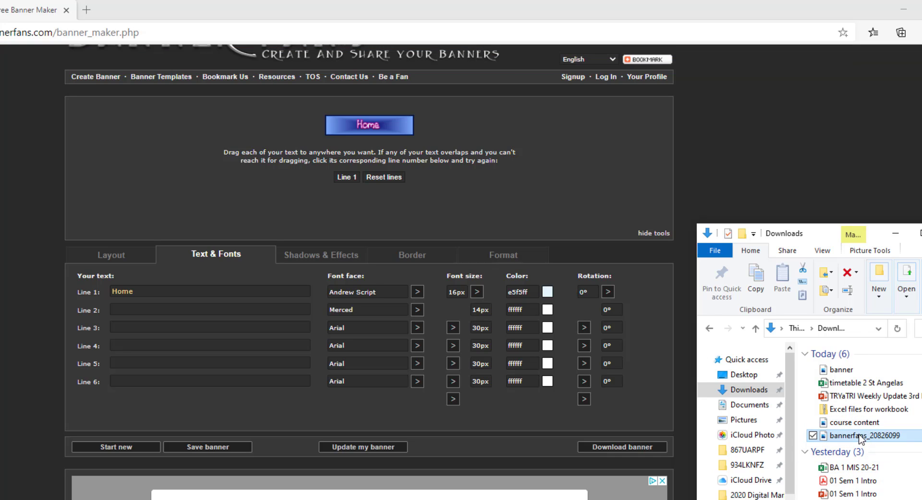
right_click(860, 436)
key("Escape")
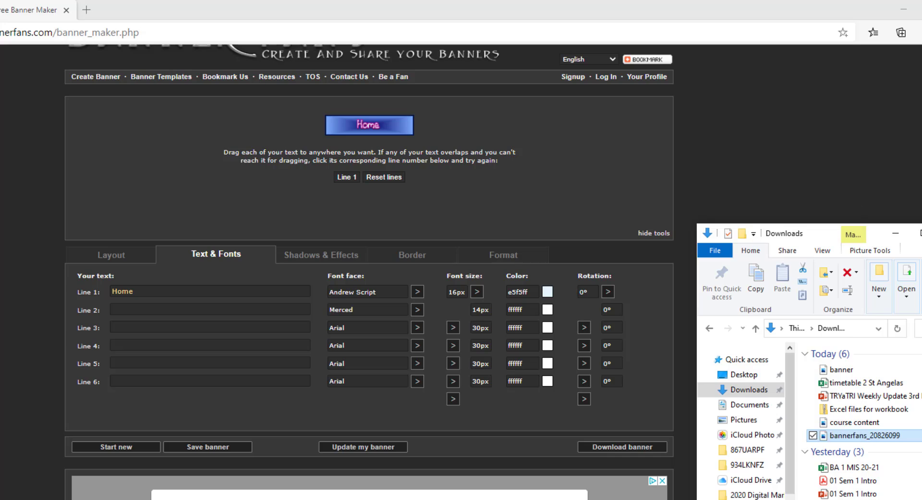
key("F2")
type("home")
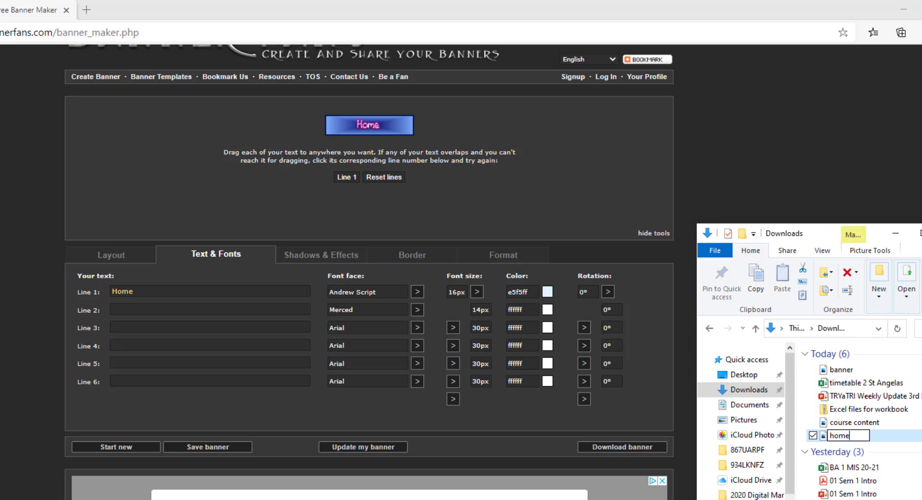
key("Return")
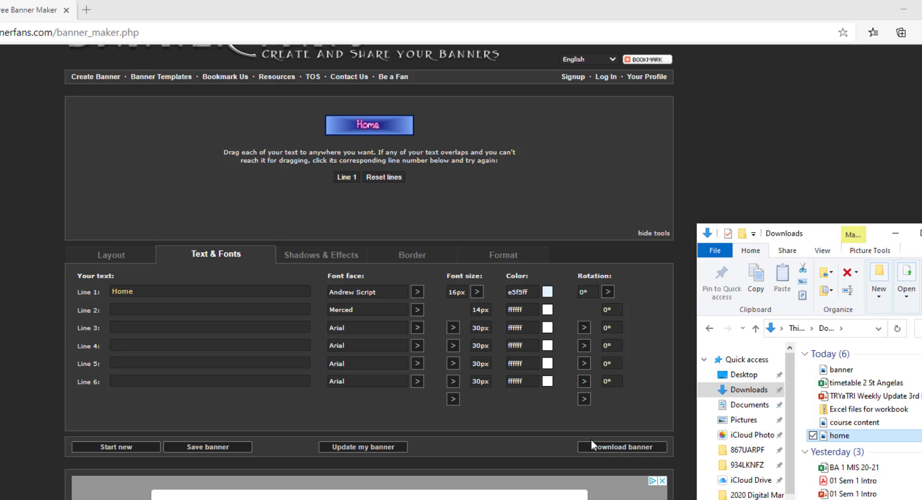
- Replace the line 1 text with "Assessment", update the banner and centre the text on the background
left_click(146, 292)
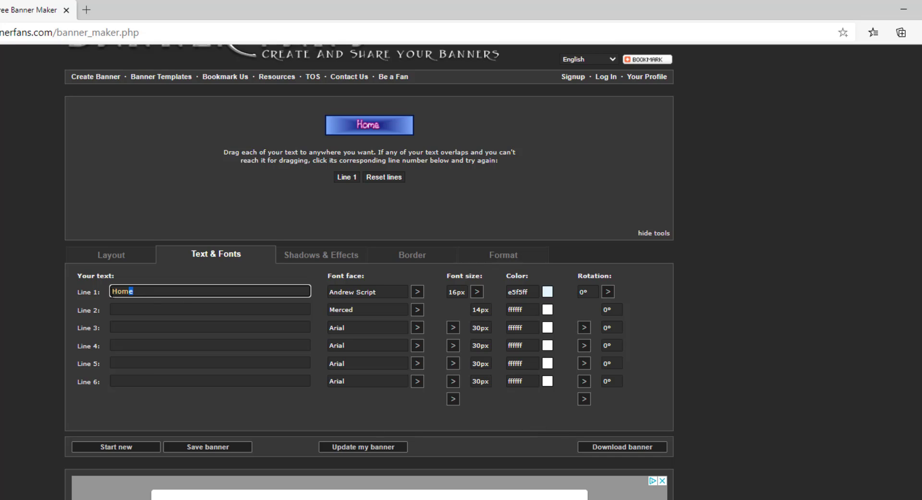
left_click_drag(146, 292, 92, 293)
type("Assessment")
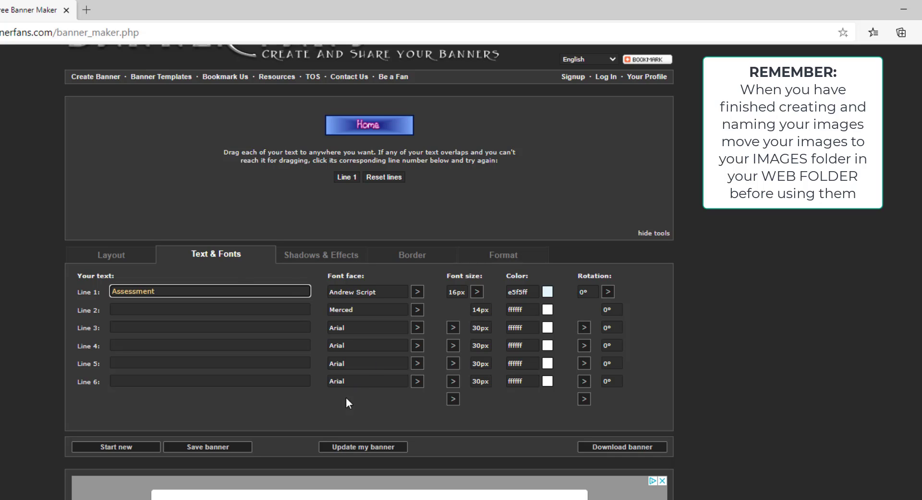
left_click(346, 449)
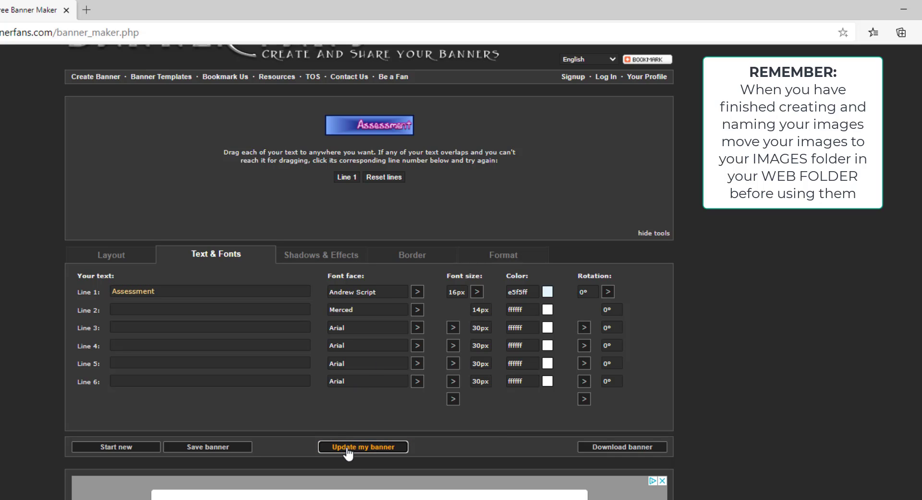
left_click_drag(388, 125, 374, 125)
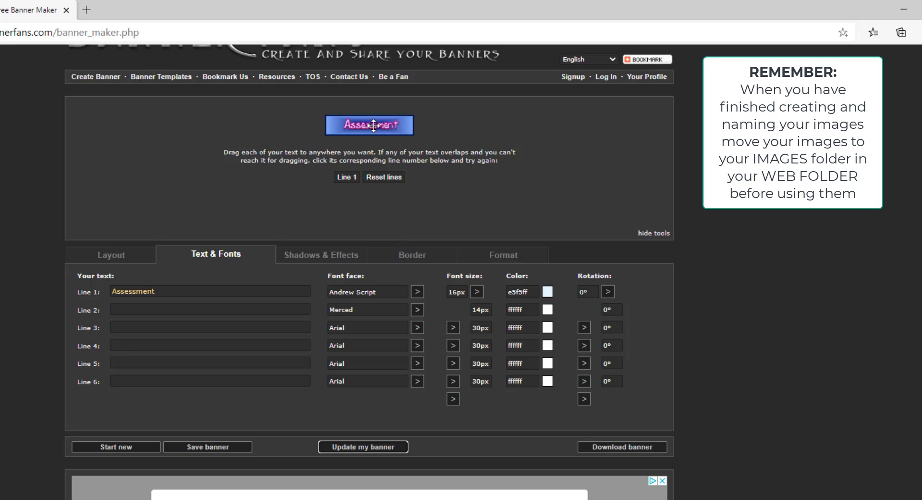
- Download the Assessment button and rename its file in the Downloads folder as "assessment"
left_click(615, 451)
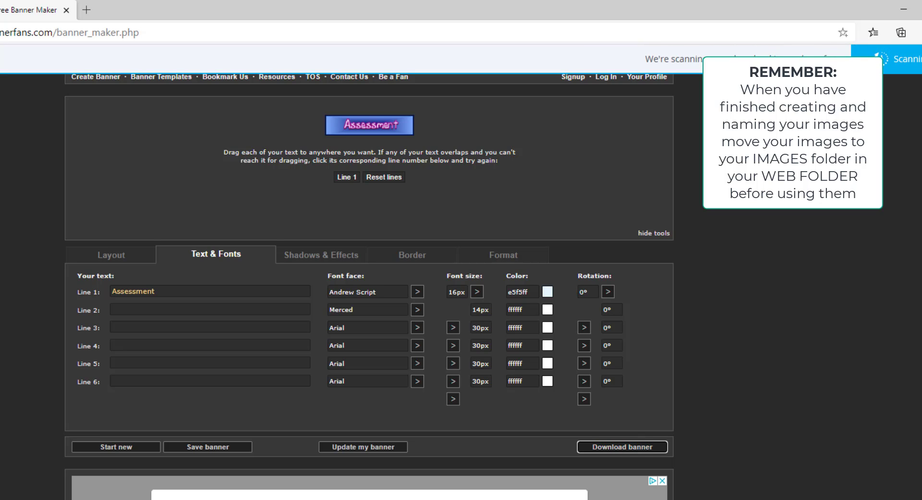
key("alt+Tab")
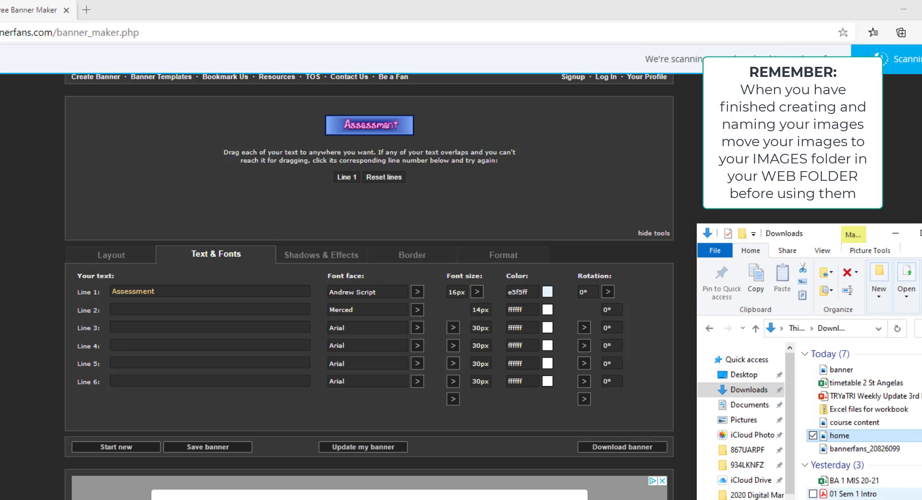
right_click(860, 448)
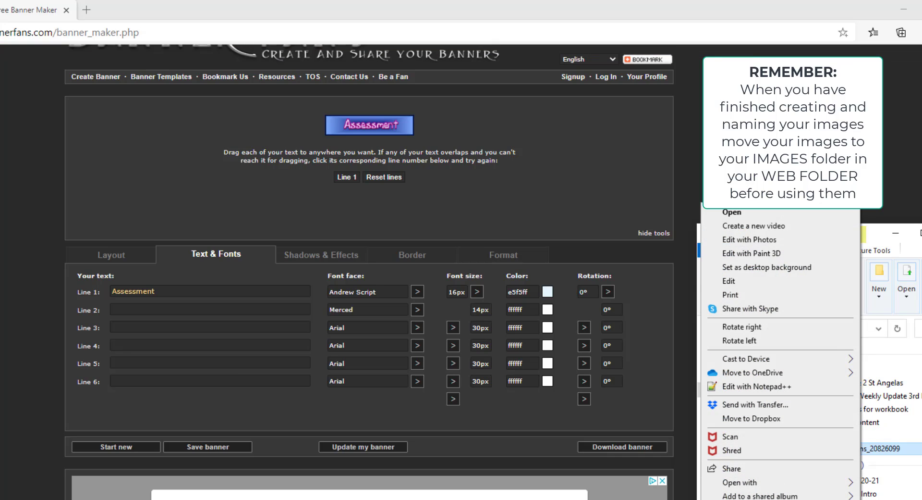
key("m")
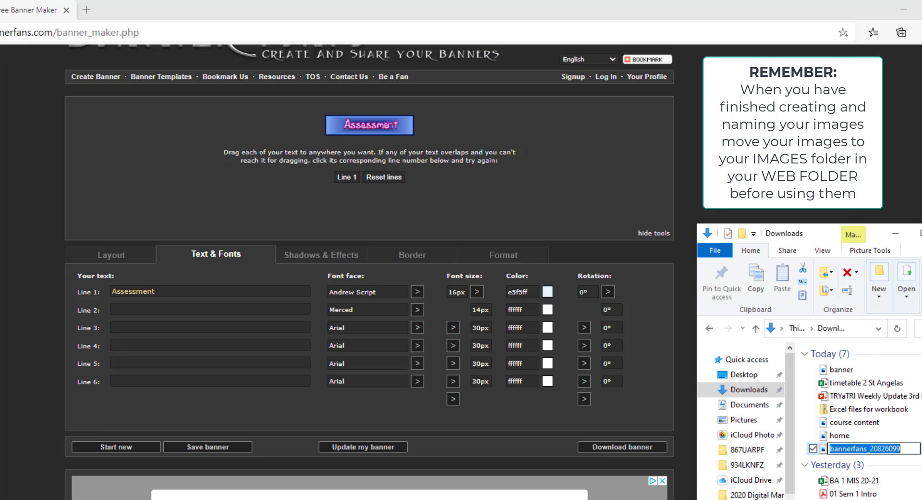
type("asse")
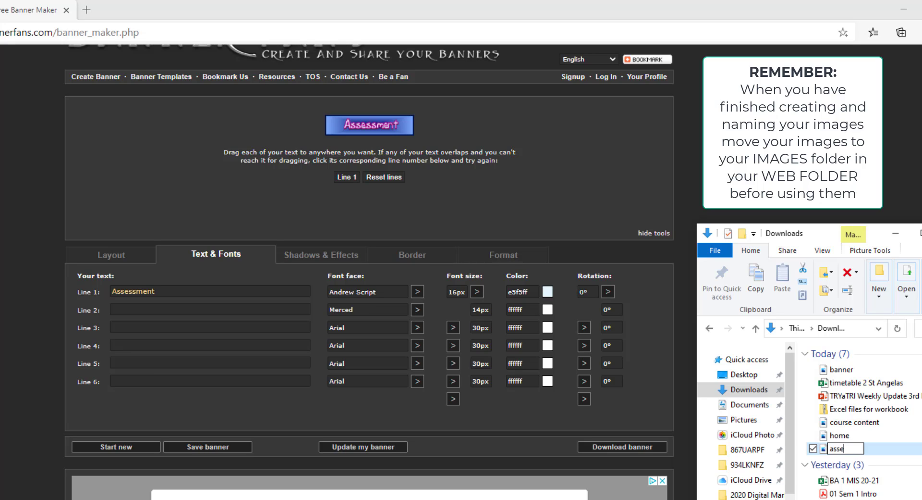
type("ssment")
key("Return")
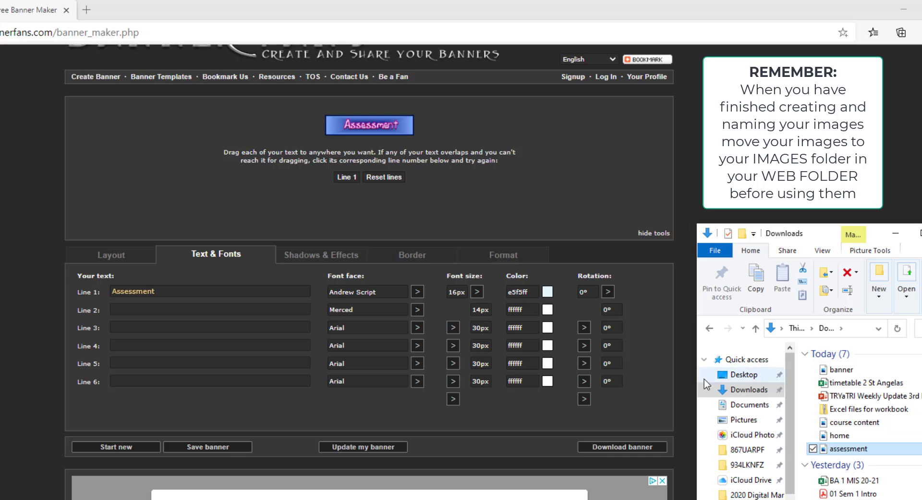
- Replace the line 1 text with "Links" and update the banner
double_click(163, 290)
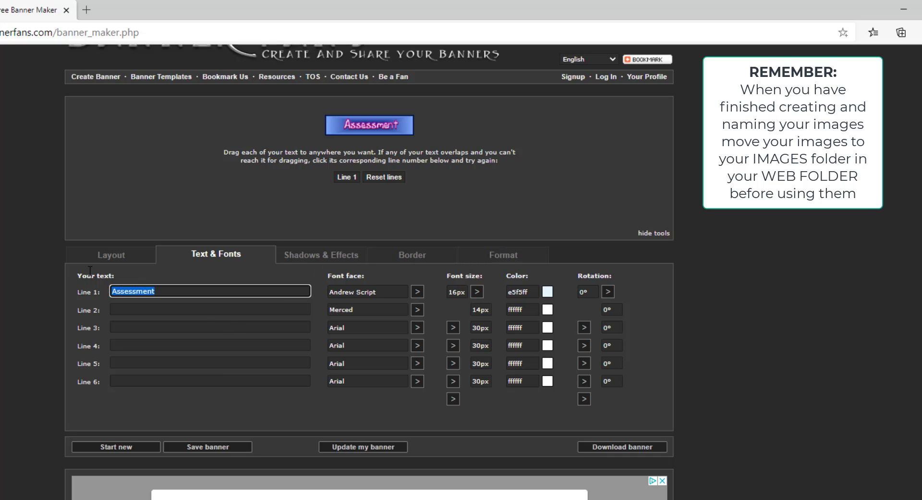
type("Links")
left_click(351, 447)
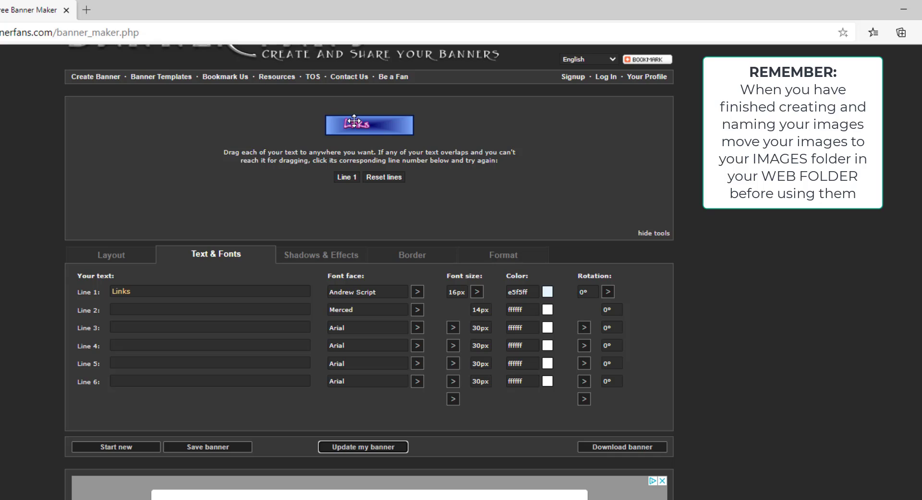
- Centre the Links text on its background, download the button and rename its file in the Downloads folder as "Links"
left_click_drag(354, 123, 365, 125)
left_click(618, 448)
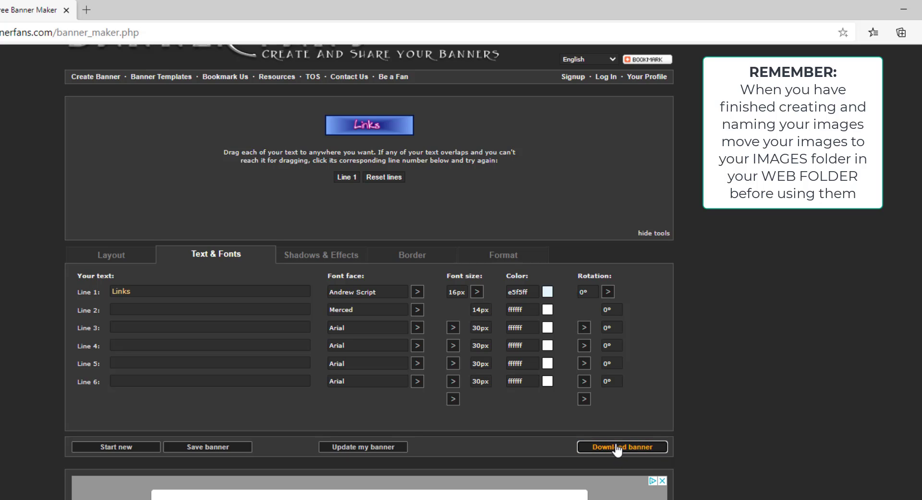
key("alt+Tab")
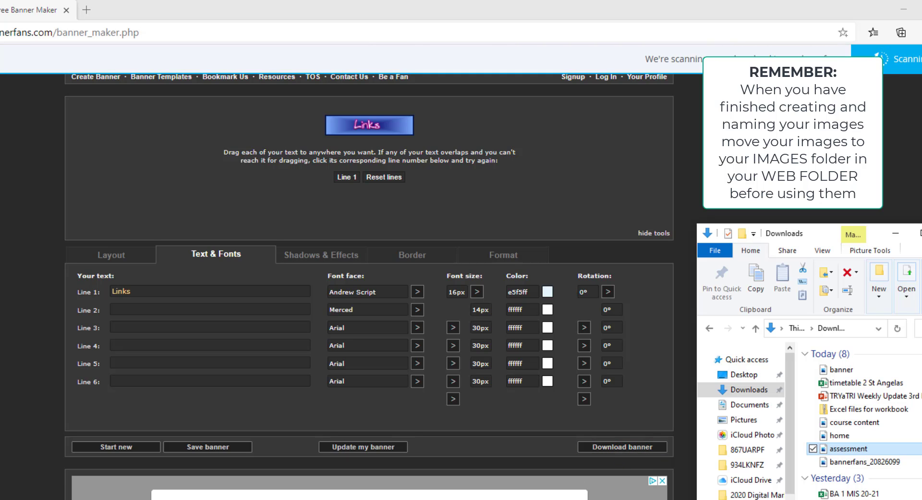
right_click(872, 467)
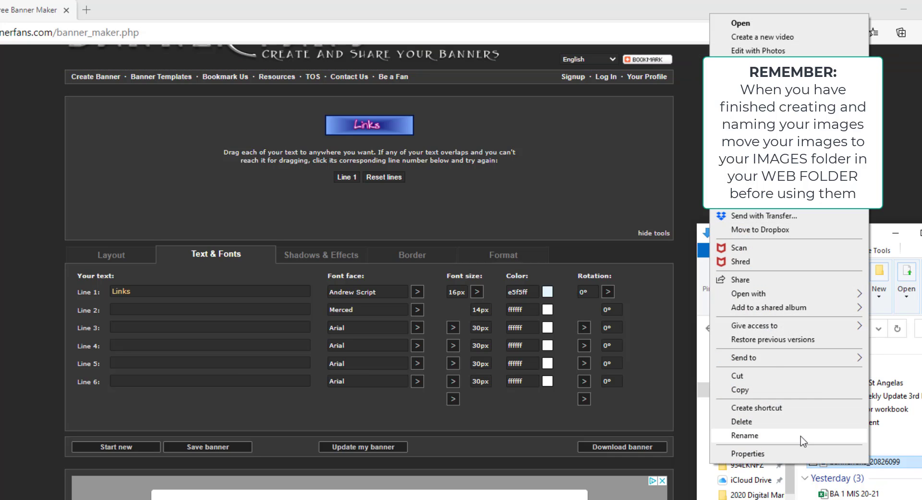
left_click(800, 436)
type("Links")
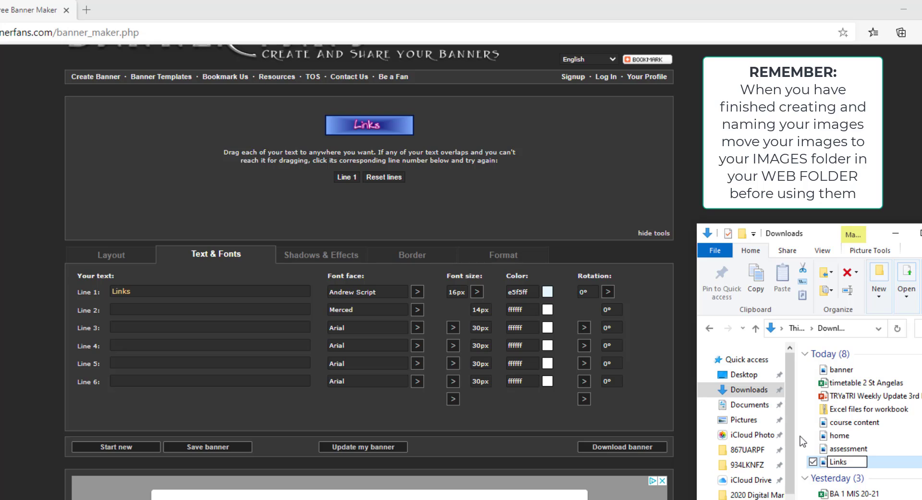
key("Return")
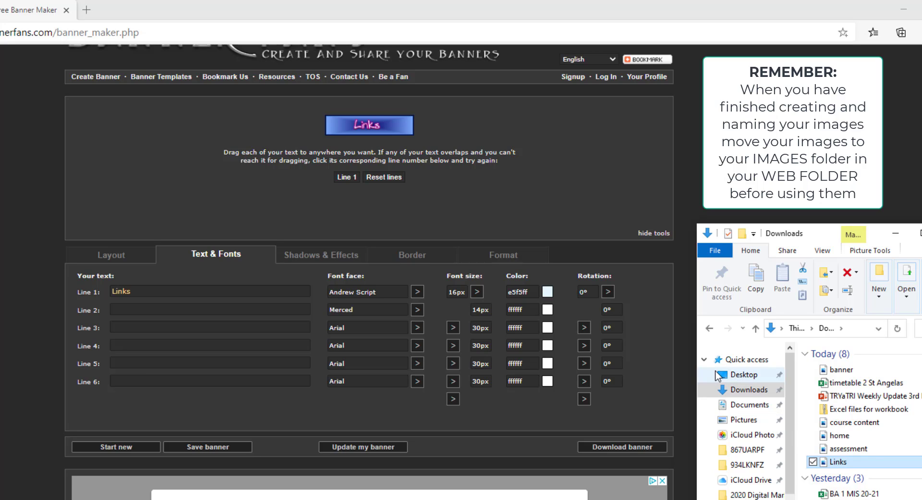
- Replace the line 1 text with "Contact Us", update the banner and centre the text on the button background
left_click(150, 294)
left_click_drag(150, 294, 84, 284)
type("Co")
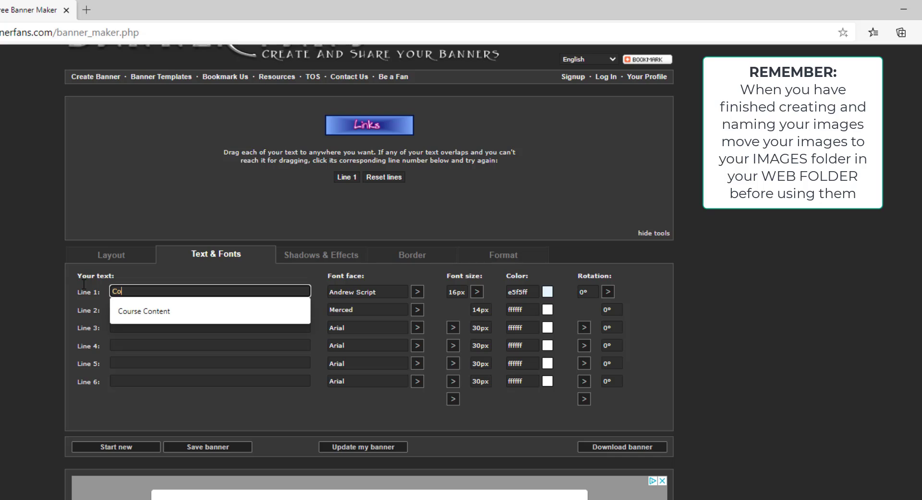
type("ntact Us")
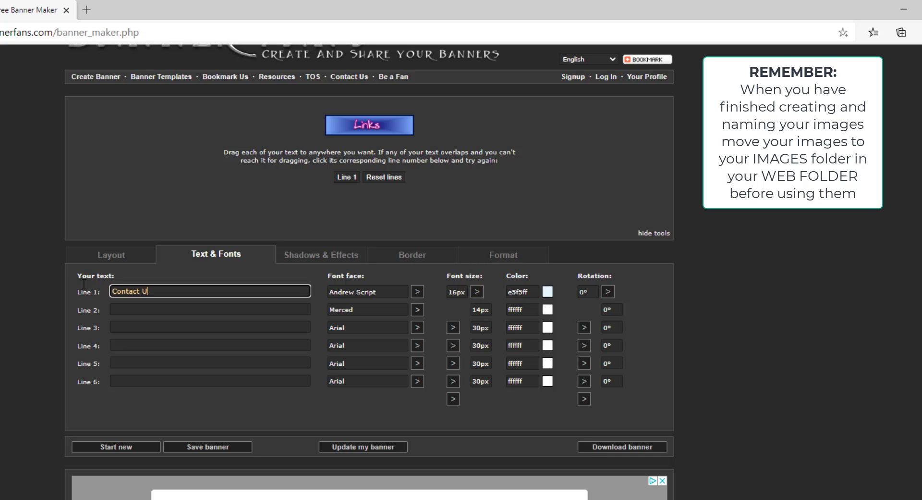
left_click(393, 449)
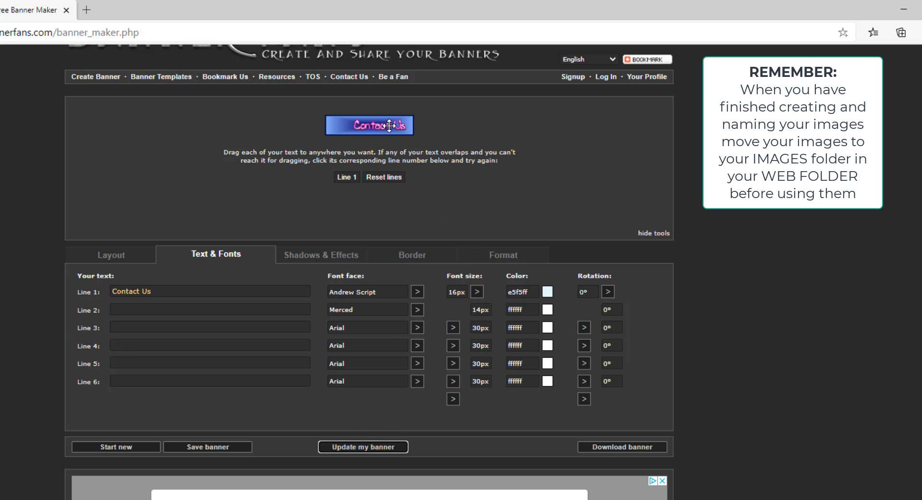
left_click_drag(381, 123, 377, 125)
- Download the Contact Us button and rename its file in the Downloads folder as "contact"
left_click(618, 449)
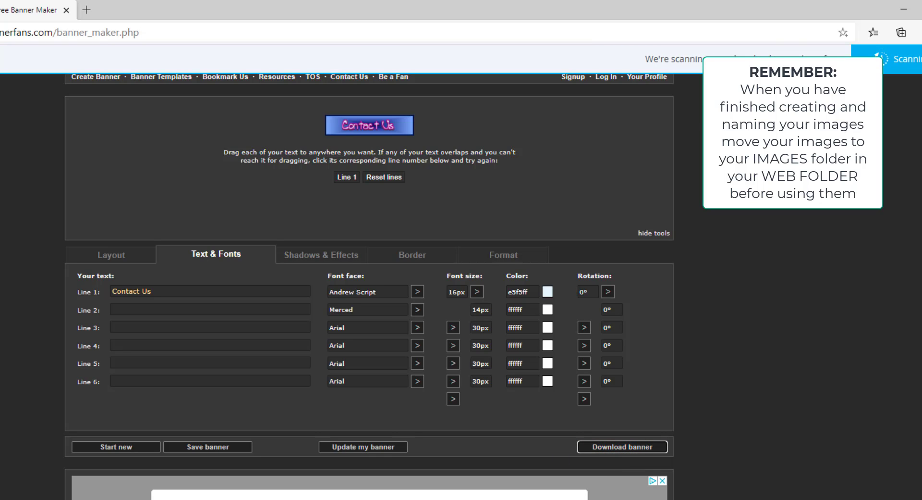
key("alt+Tab")
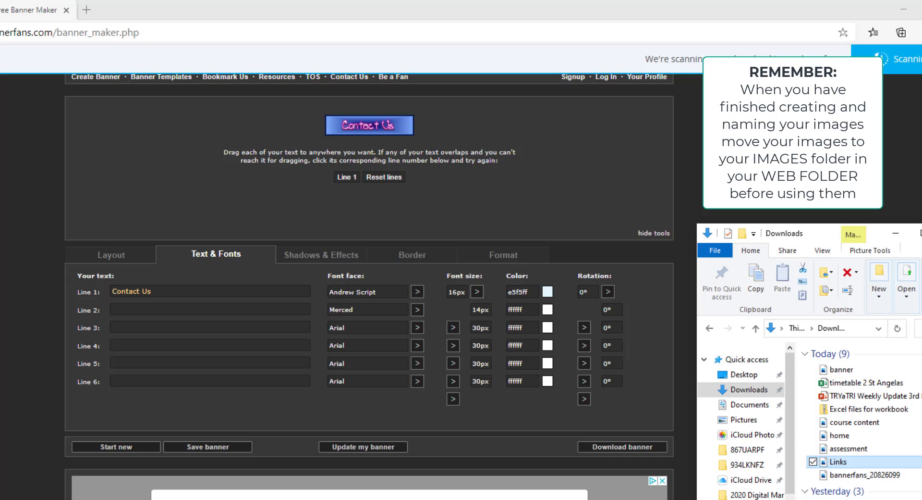
left_click(865, 475)
right_click(865, 475)
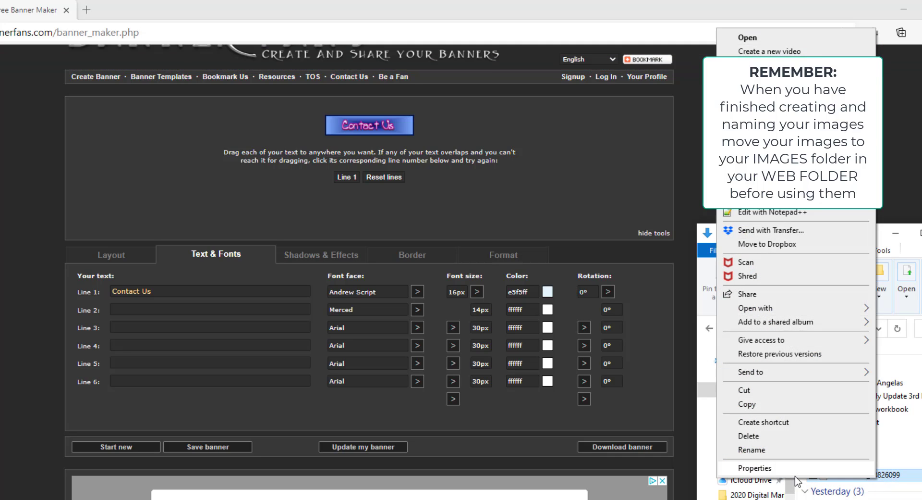
left_click(797, 451)
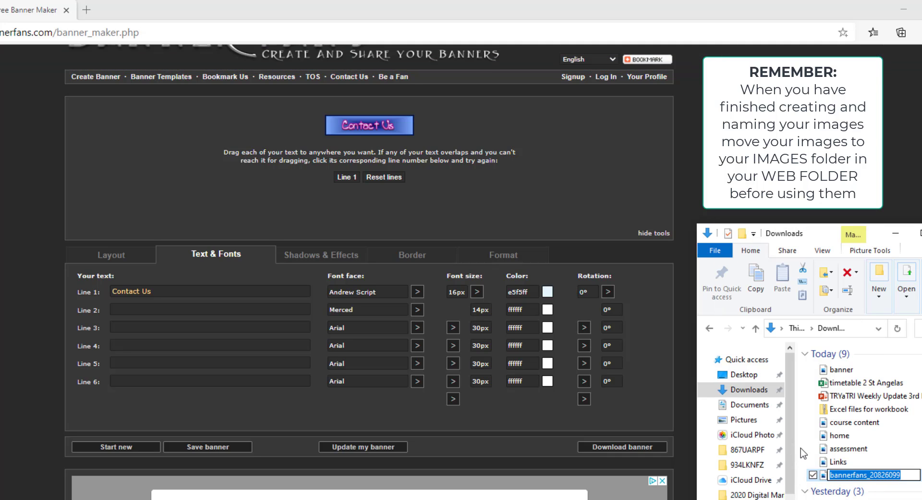
type("c")
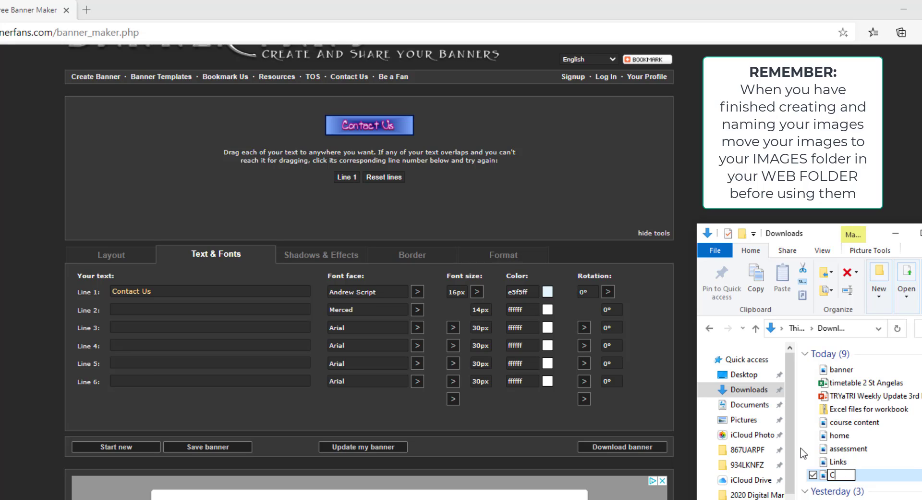
type("ontact")
key("Return")
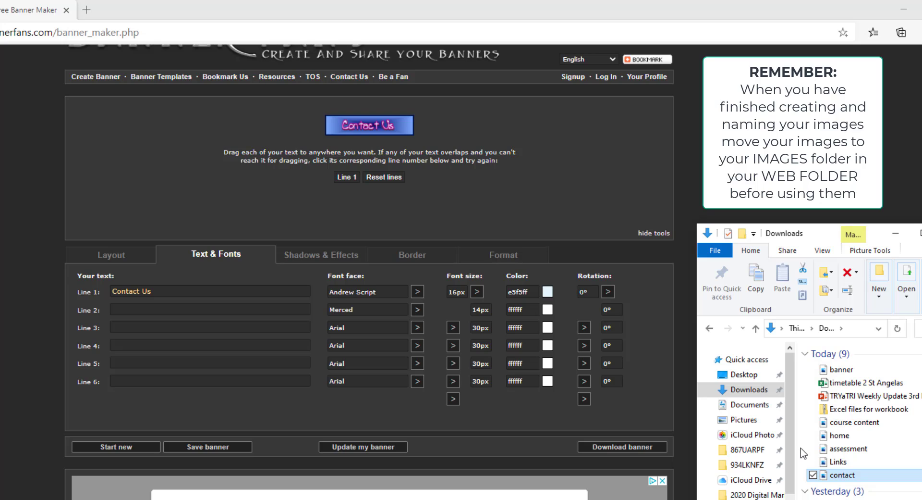